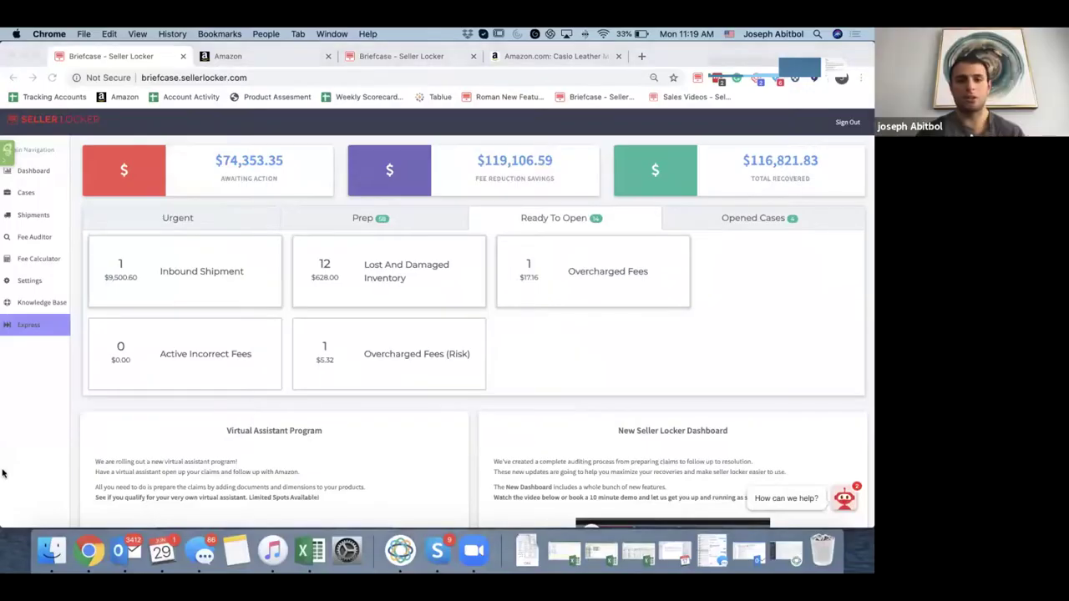
Open the Lost And Damaged Inventory cases under the dashboard's Ready To Open tab
click(733, 376)
scroll(726, 378, down, 3)
scroll(724, 380, up, 3)
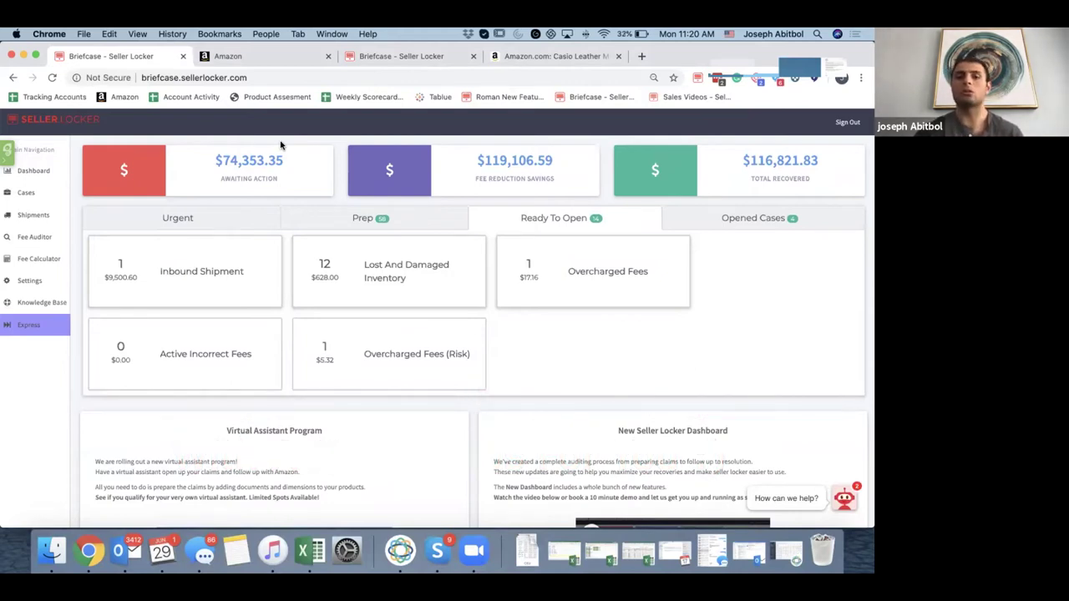
click(390, 279)
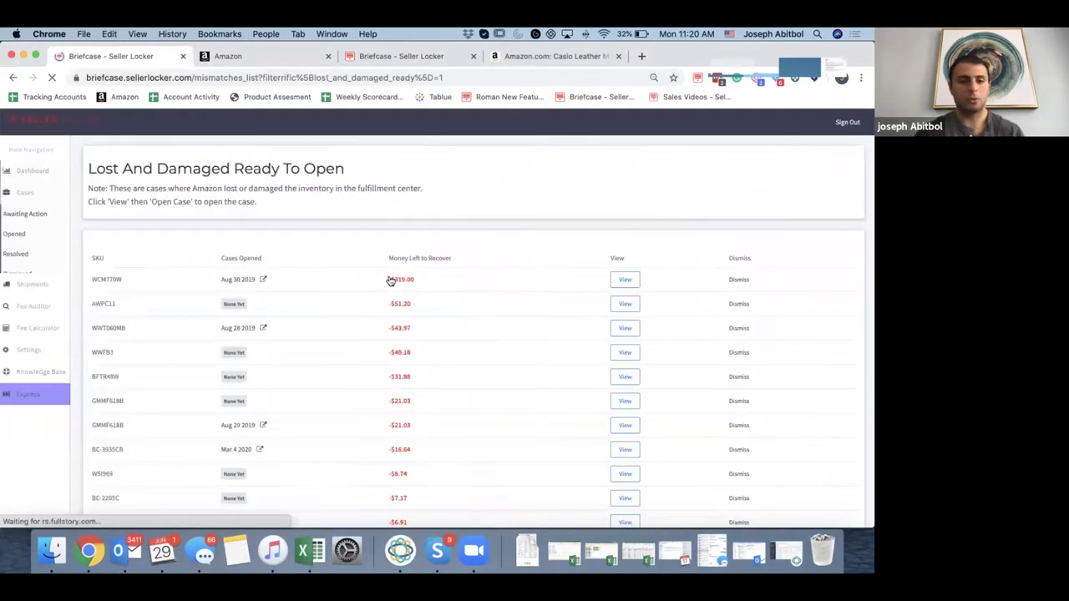
Open a support case for WCM770W's 8 missing units and send the prefilled claim to Amazon
click(622, 279)
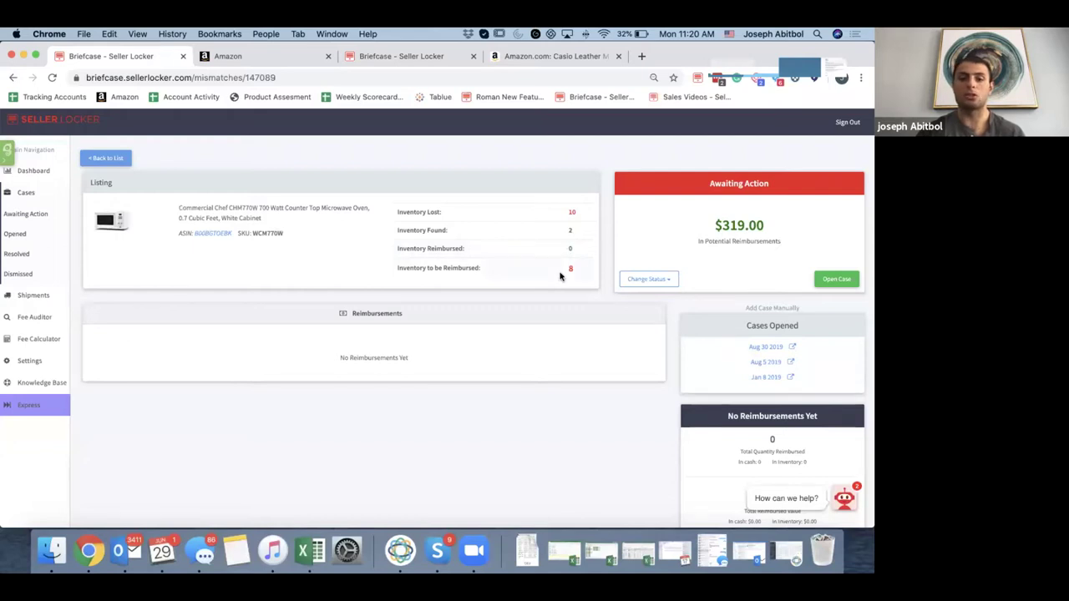
click(832, 278)
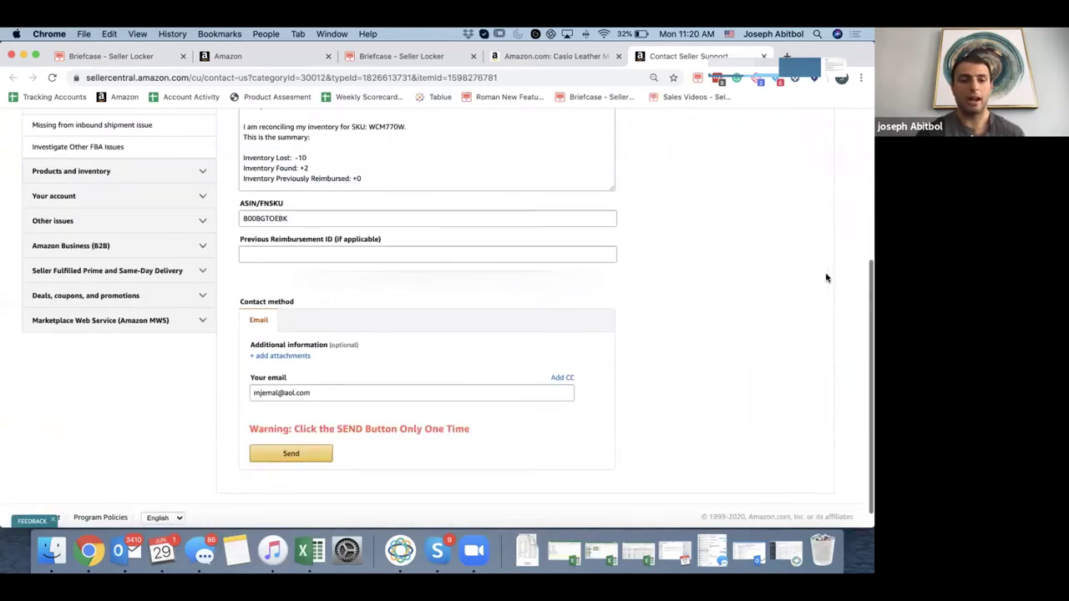
scroll(522, 146, down, 3)
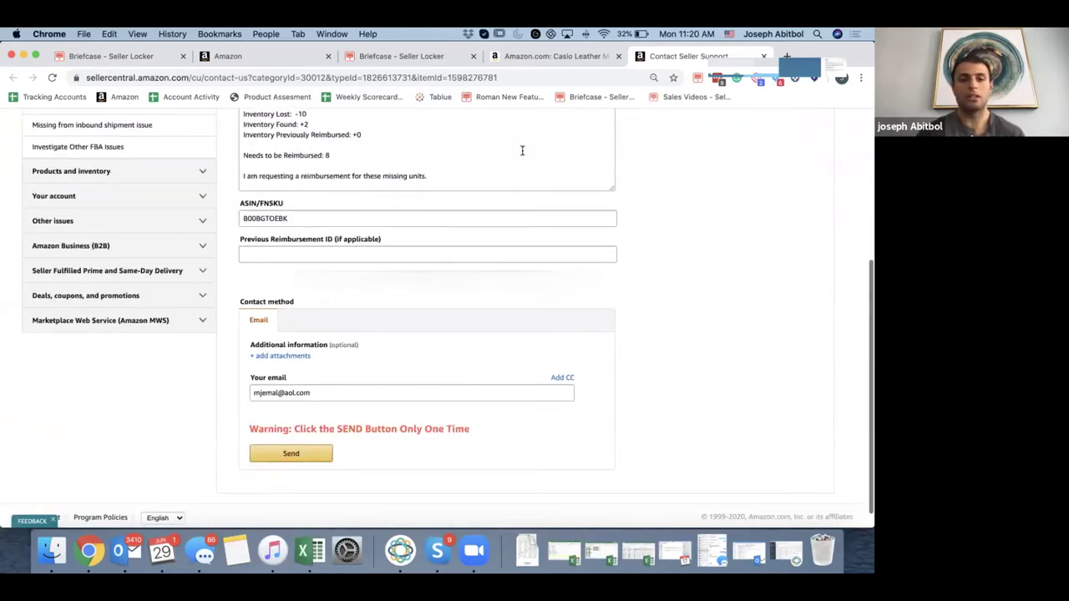
click(299, 455)
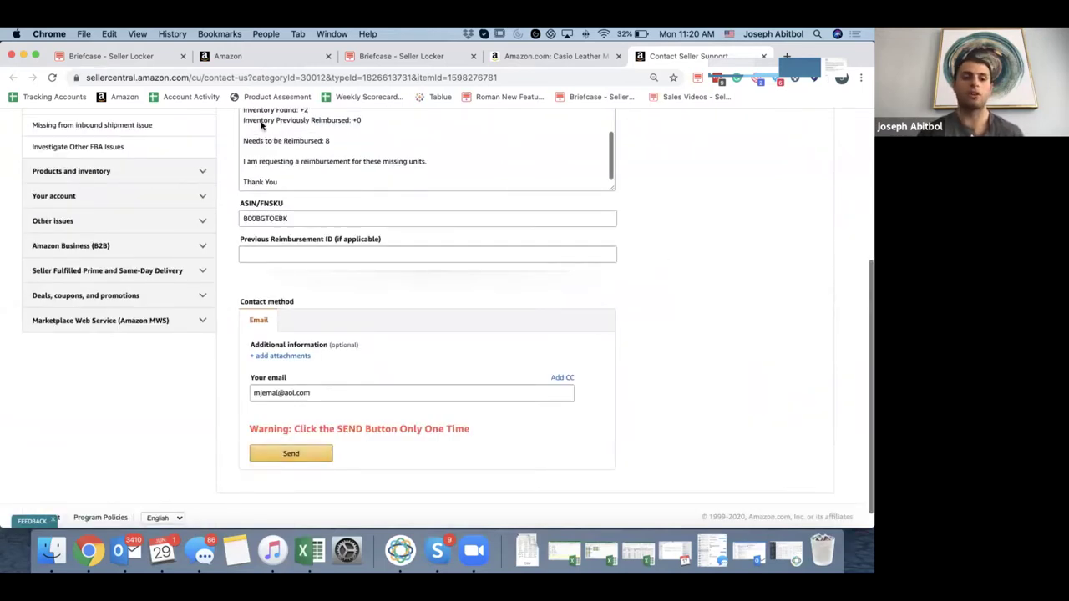
click(138, 59)
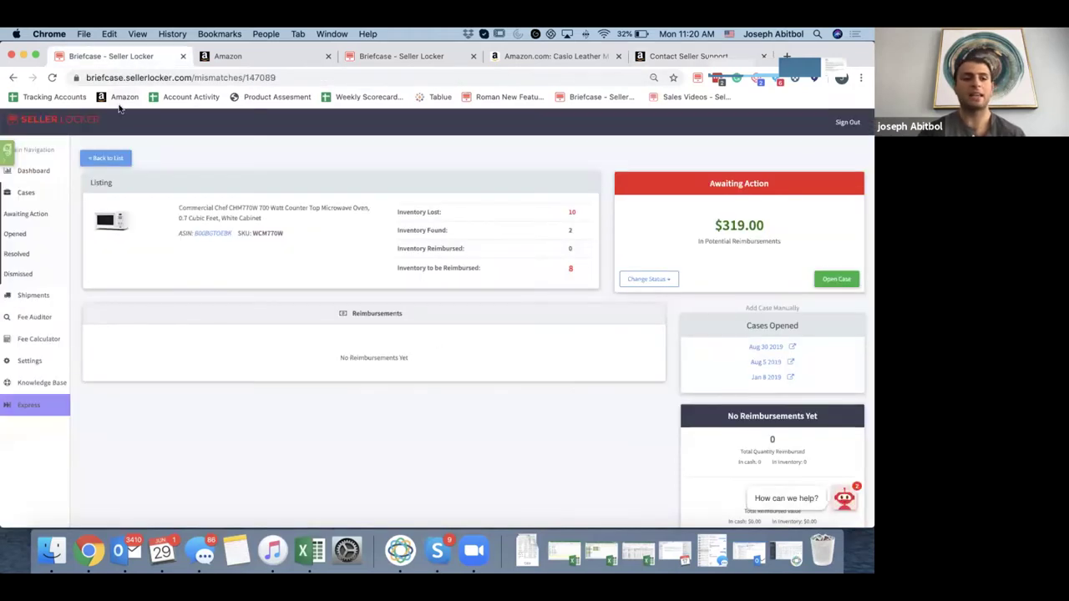
Go to Opened Cases, list the 227 reimbursed cases, and open FBA15HM0BGWN in Seller Central
click(96, 124)
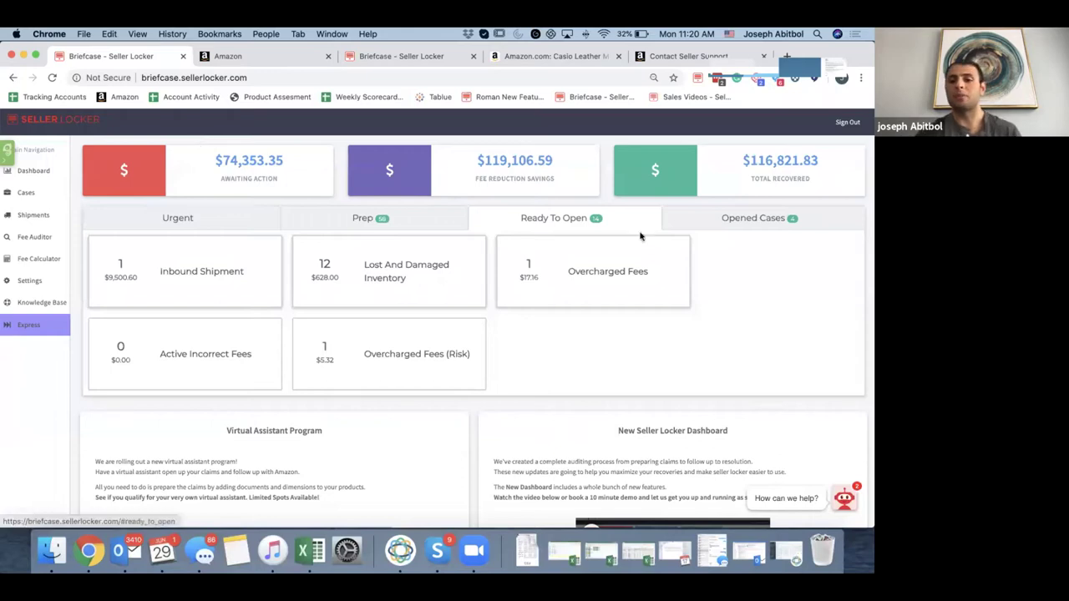
click(744, 223)
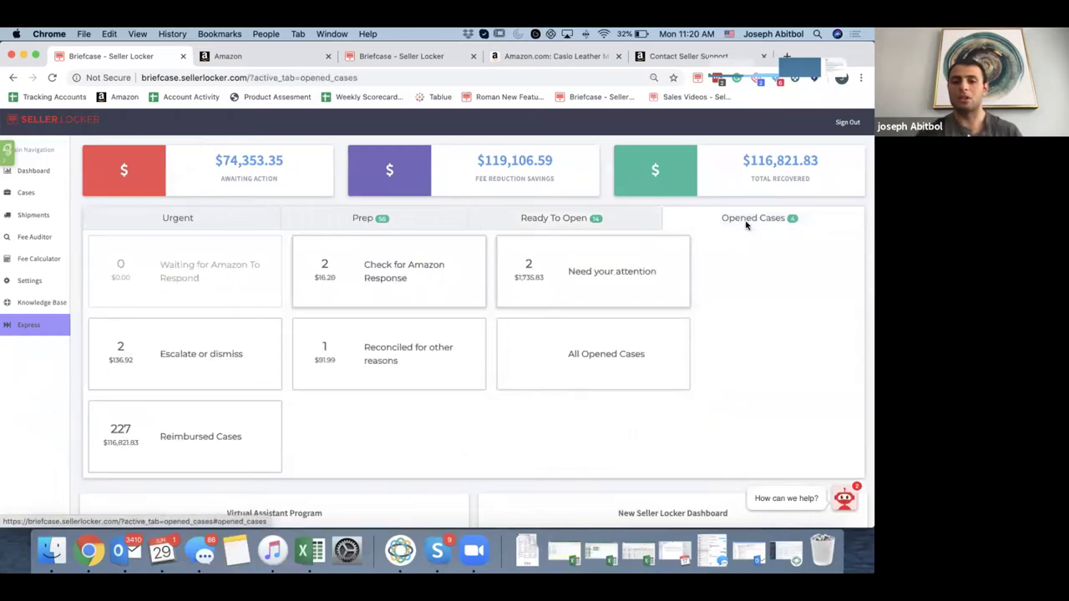
click(262, 431)
click(738, 306)
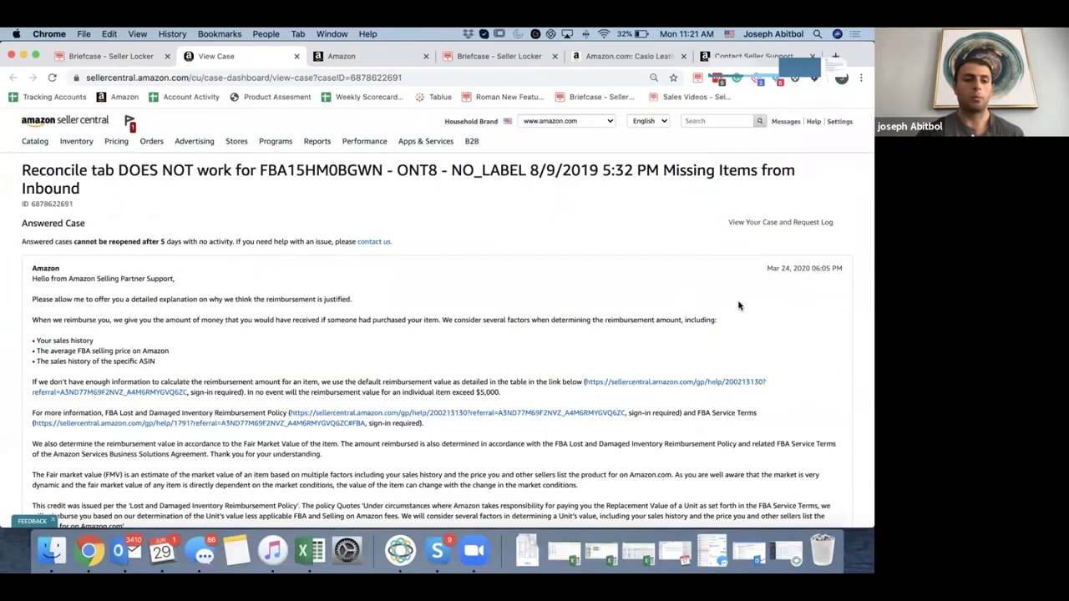
scroll(738, 304, down, 1)
click(653, 354)
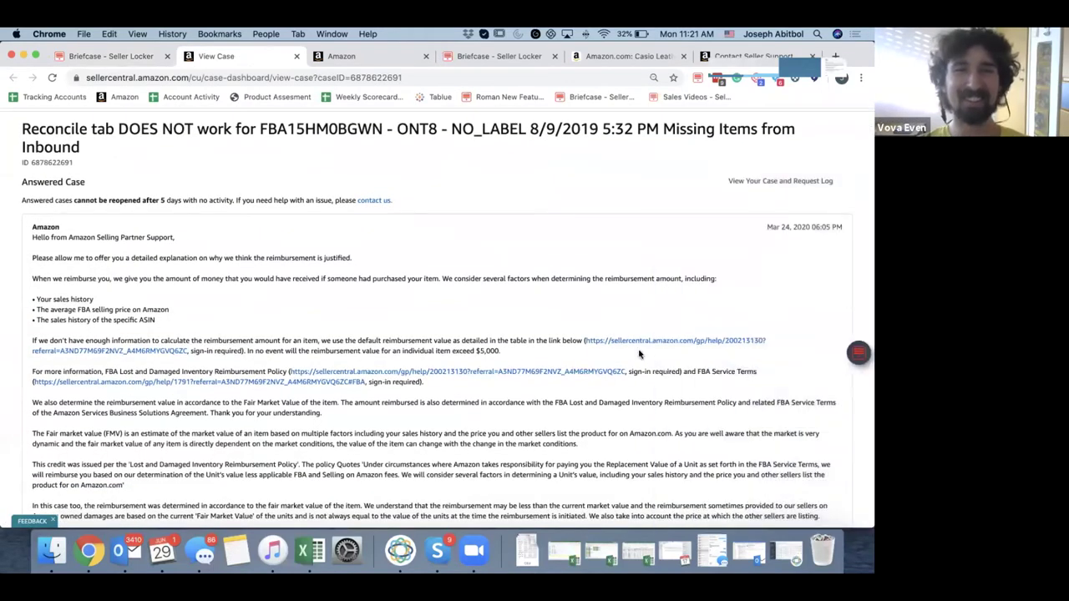
scroll(259, 292, down, 1)
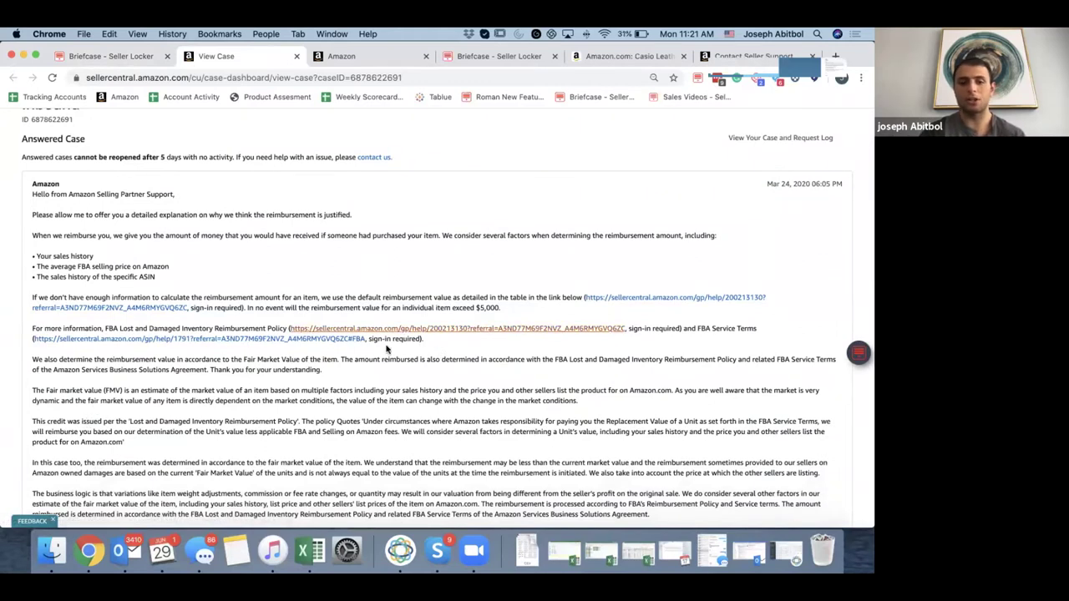
scroll(381, 392, down, 2)
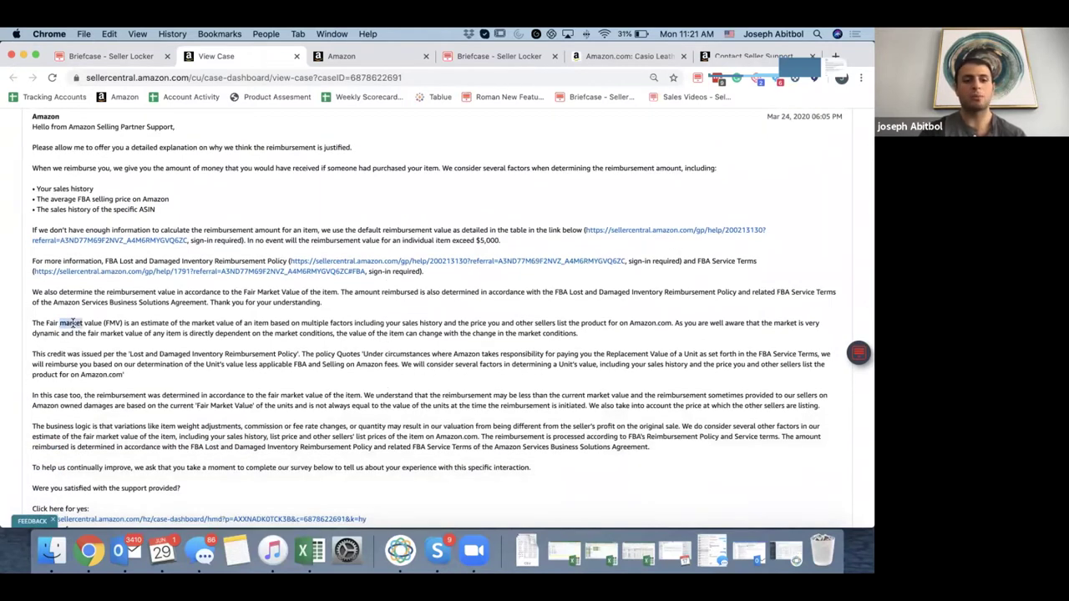
triple_click(73, 324)
click(73, 325)
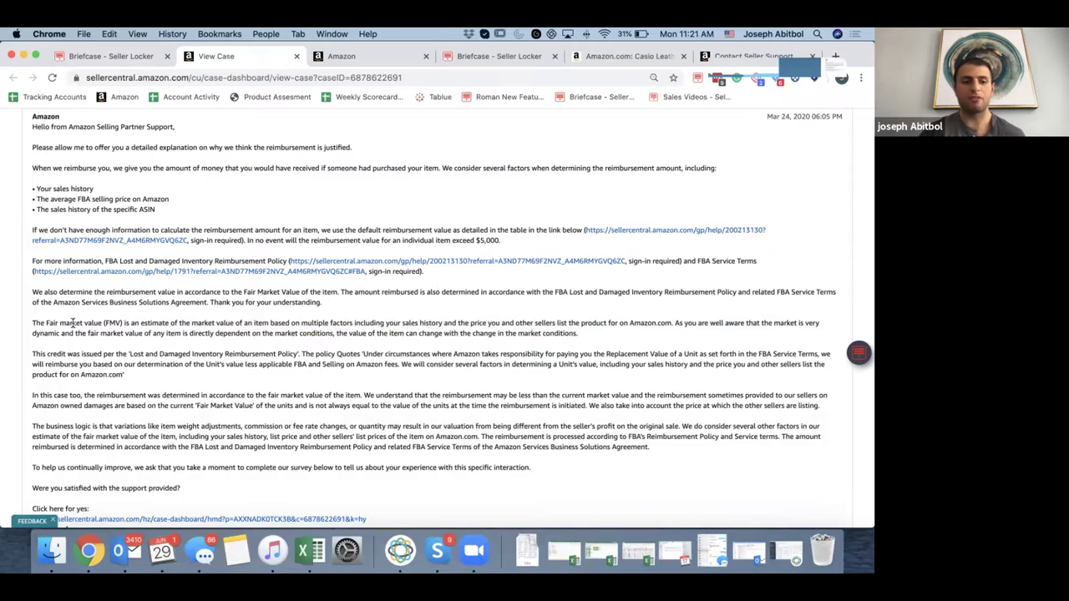
scroll(204, 356, up, 4)
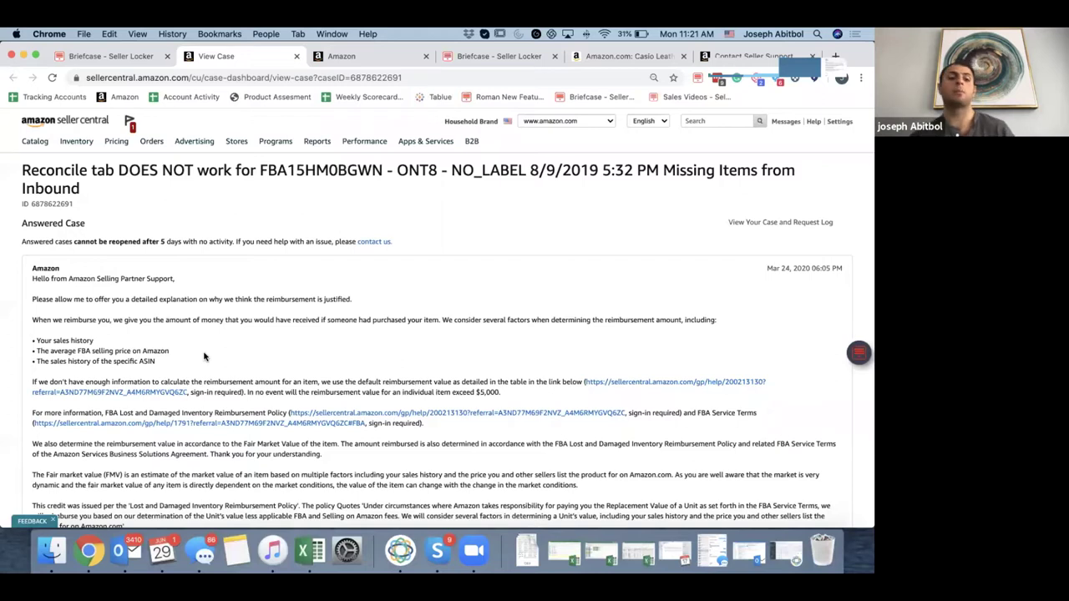
scroll(204, 357, down, 4)
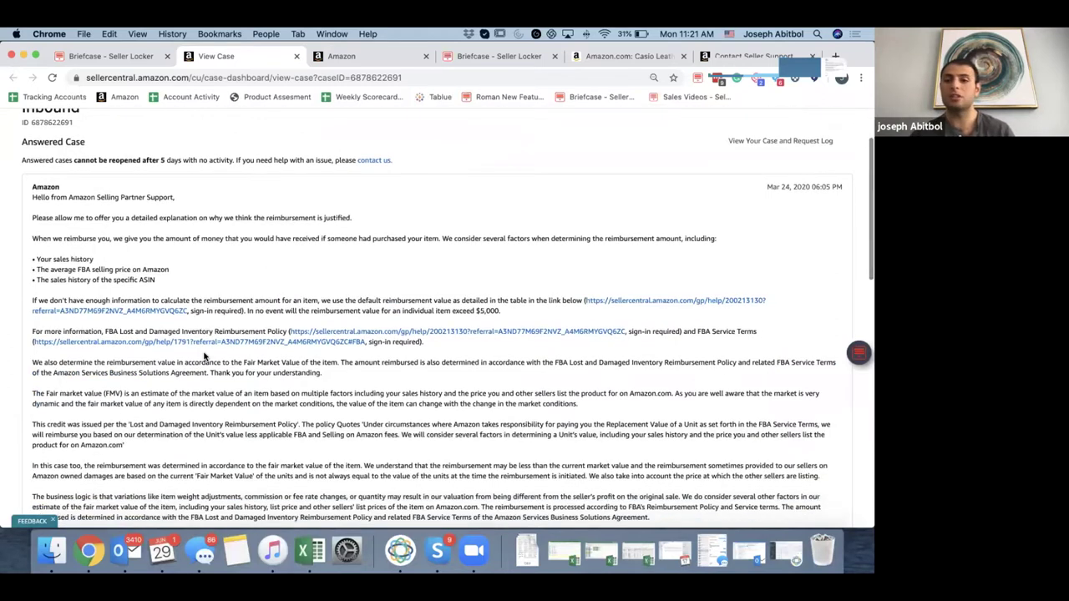
scroll(203, 356, up, 3)
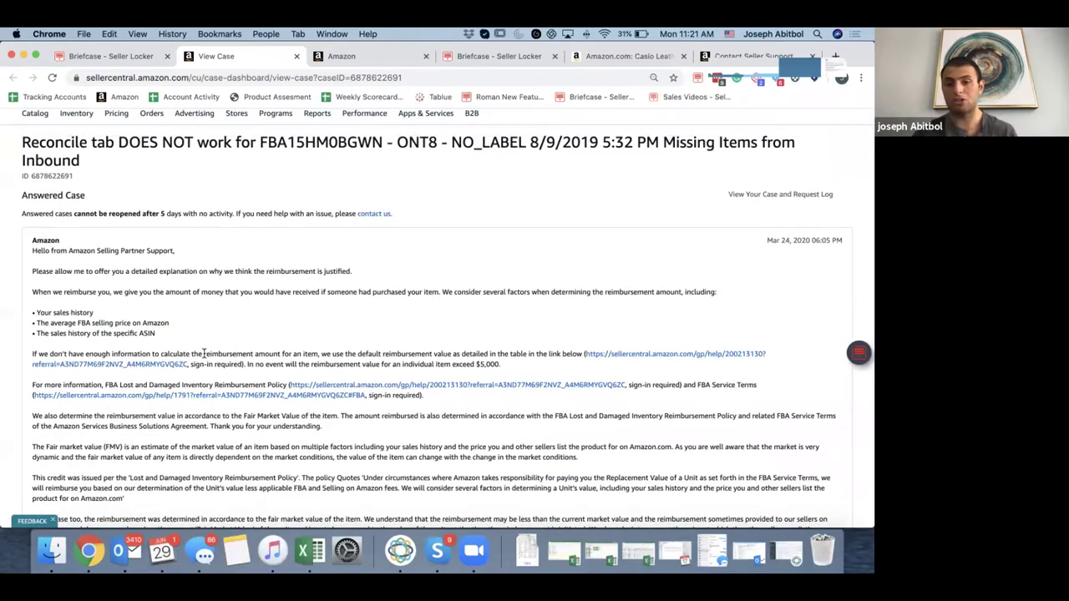
Review the Seller Locker suggestions side panel for this reimbursed case, then close it
click(857, 355)
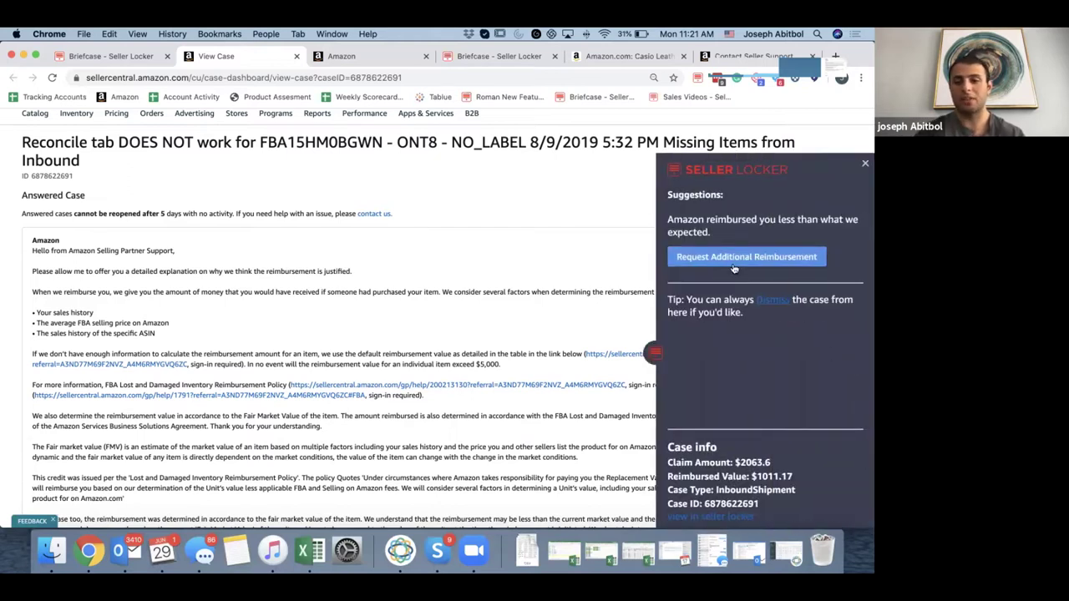
mouse_move(733, 259)
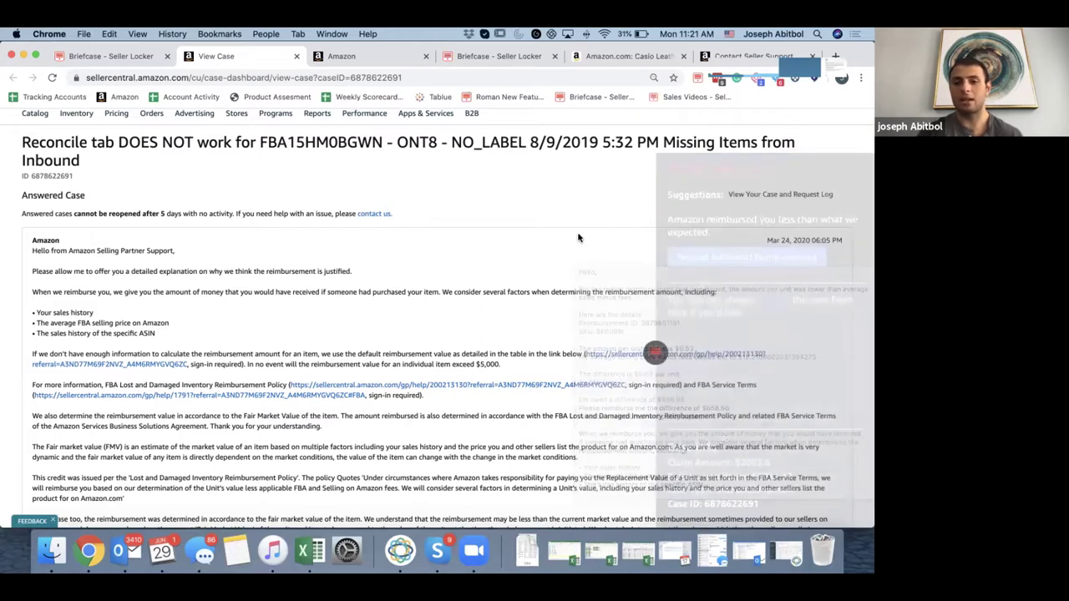
mouse_move(699, 263)
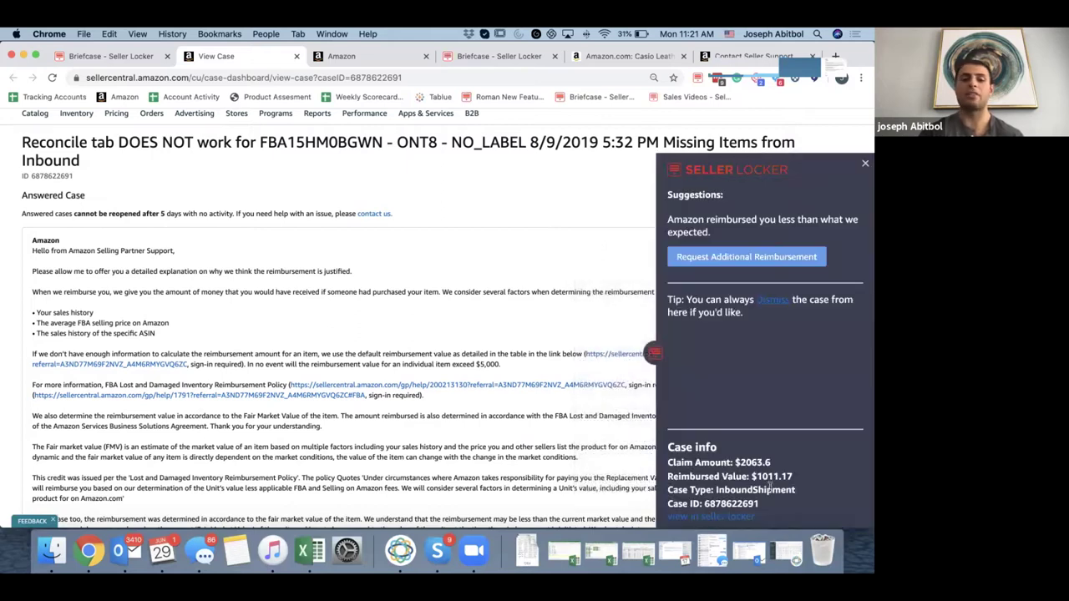
click(595, 472)
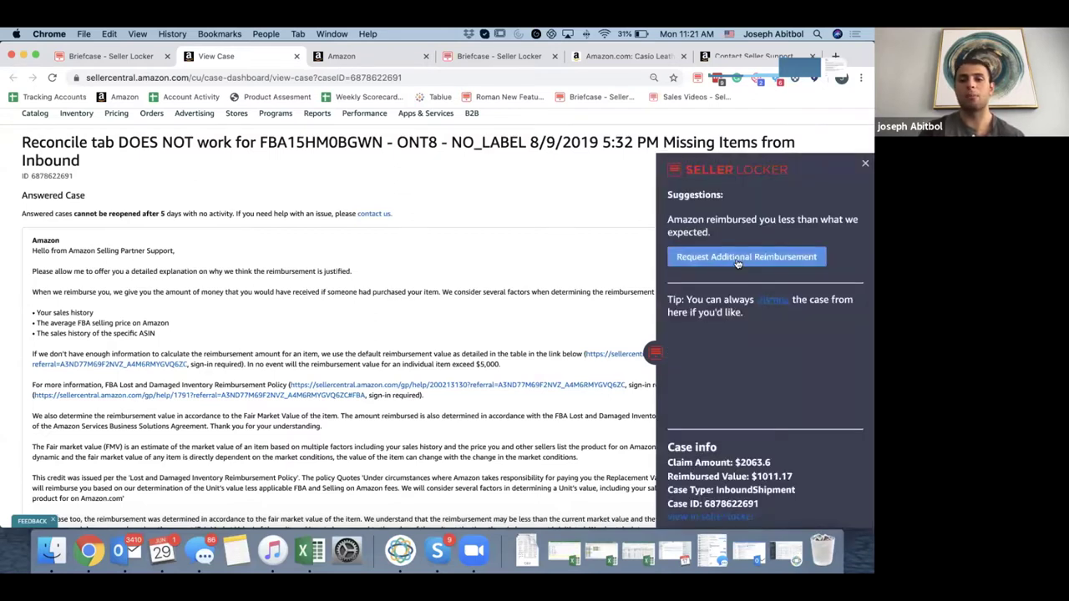
Draft the prefilled Other FBA Issue additional-reimbursement request, then return to Seller Locker's reimbursed cases
click(738, 257)
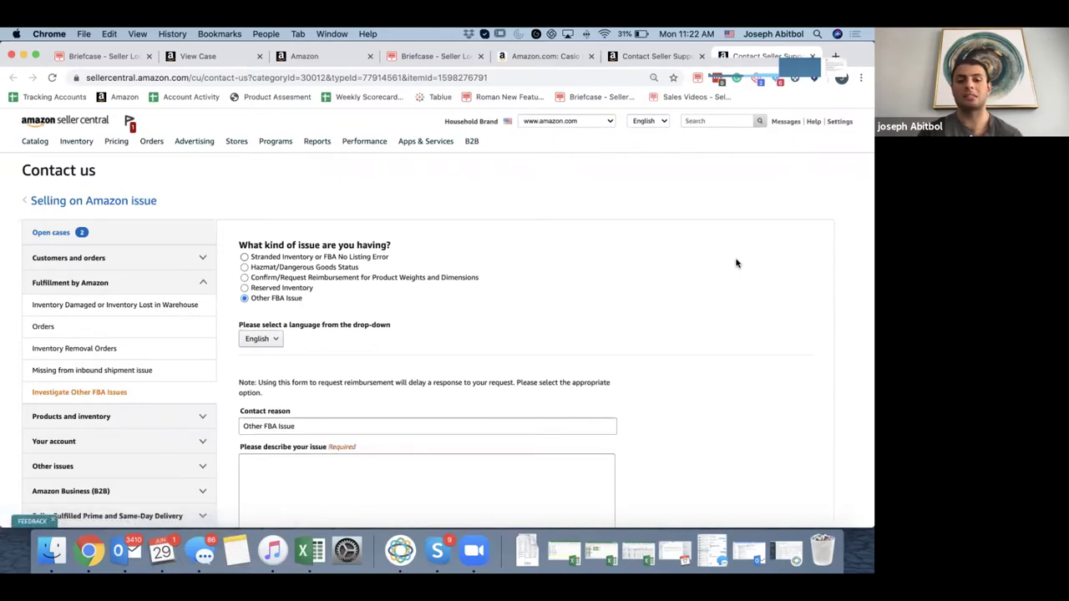
scroll(733, 346, down, 5)
scroll(732, 346, up, 3)
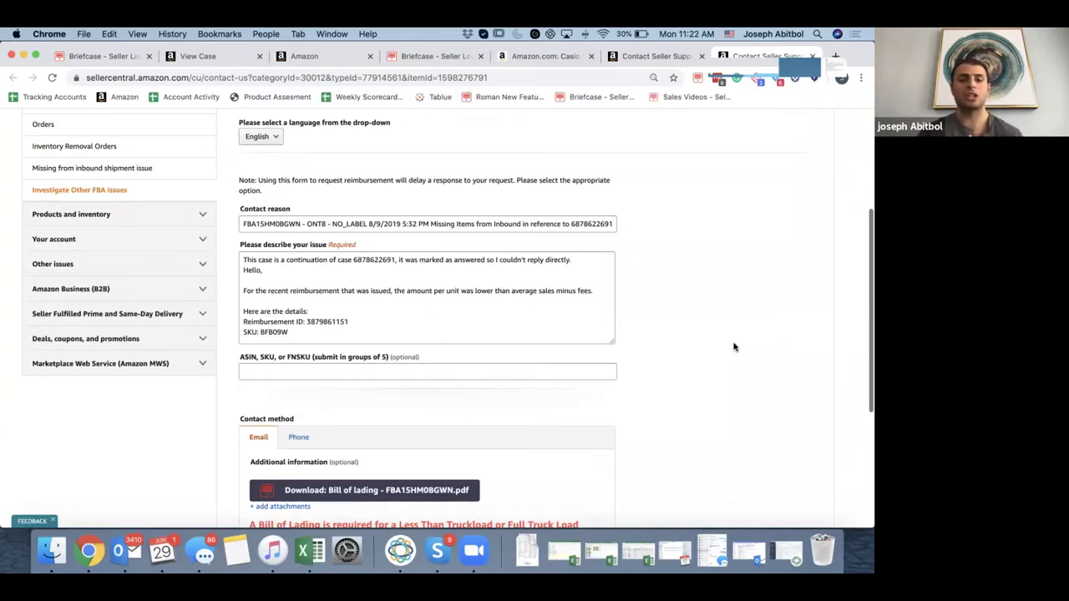
click(111, 56)
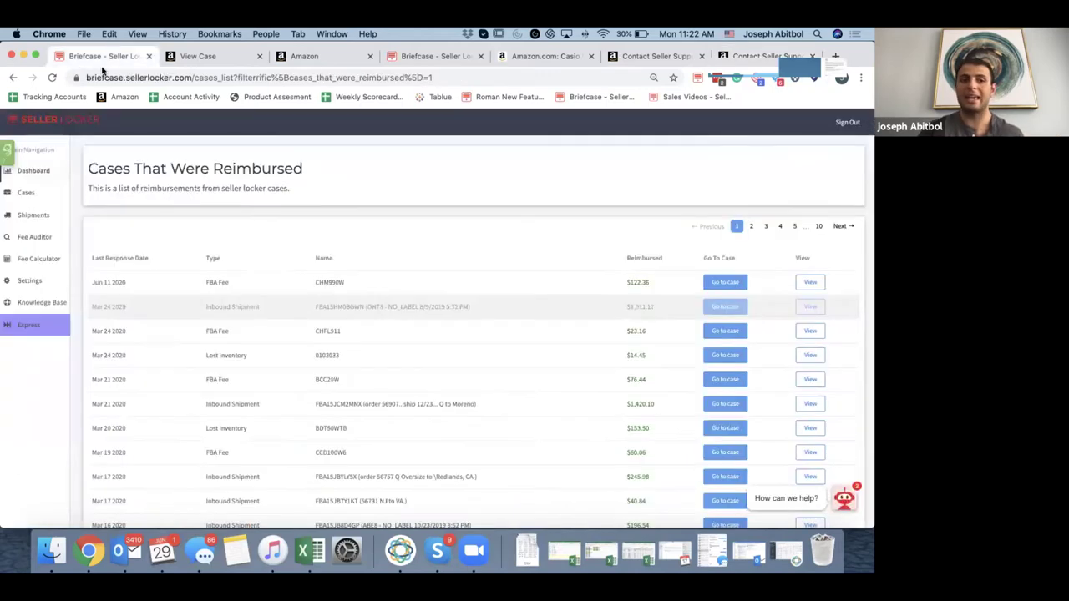
Show the dashboard's Opened Cases summary: 2 cases to check ($16.28), 2 needing attention ($1,735.83)
click(58, 123)
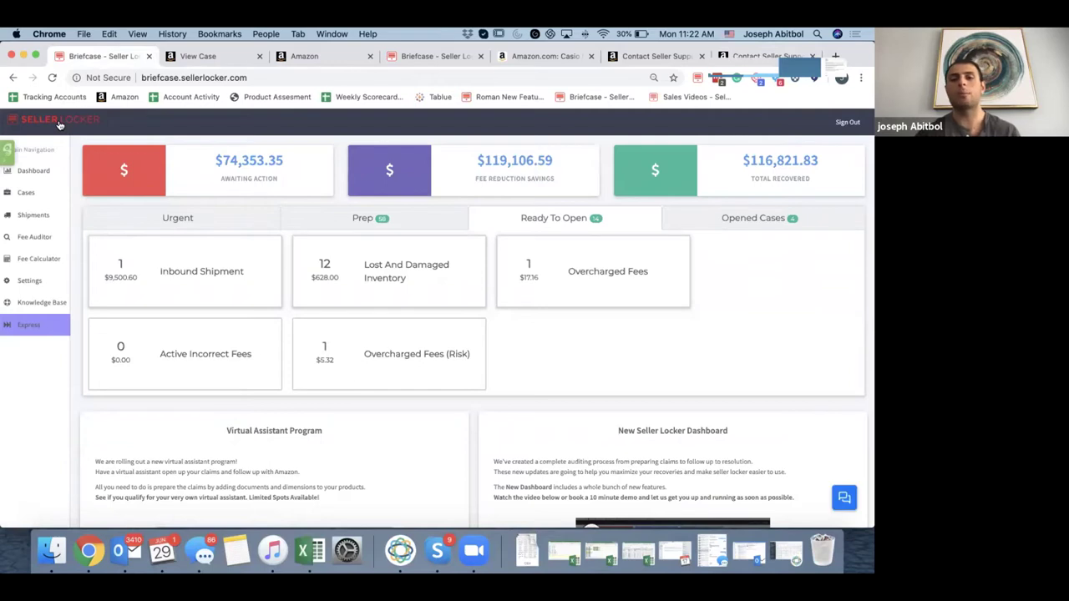
click(729, 229)
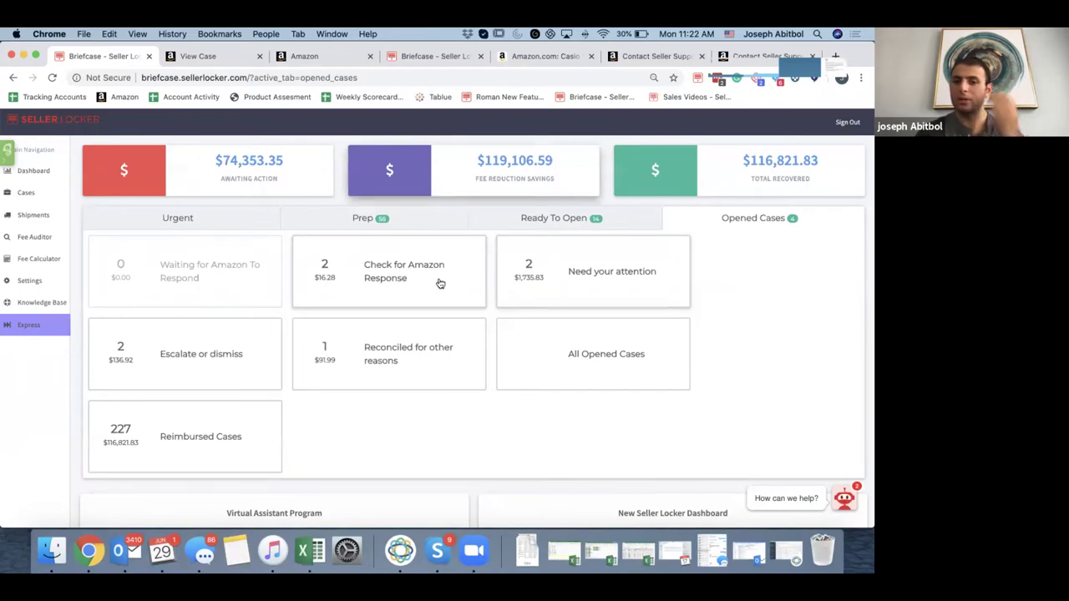
scroll(454, 389, down, 5)
scroll(454, 389, down, 10)
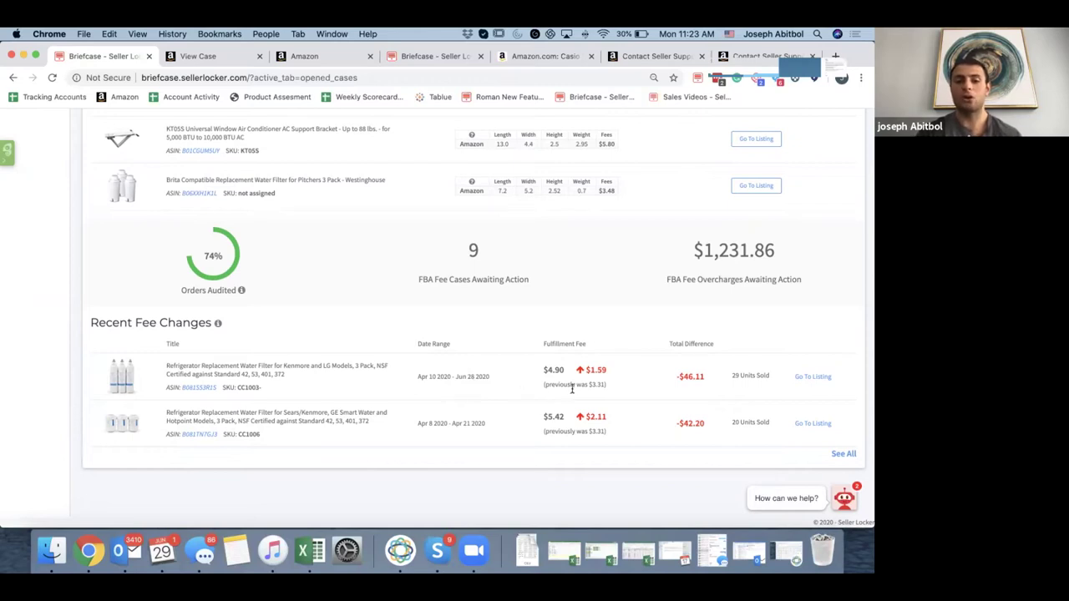
scroll(569, 393, up, 3)
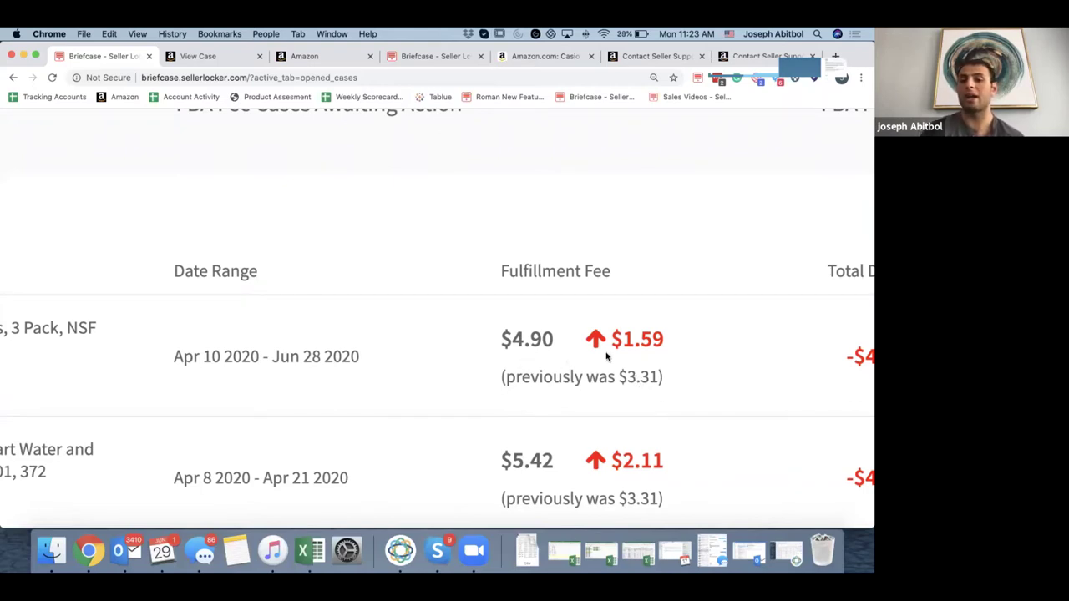
scroll(606, 357, down, 10)
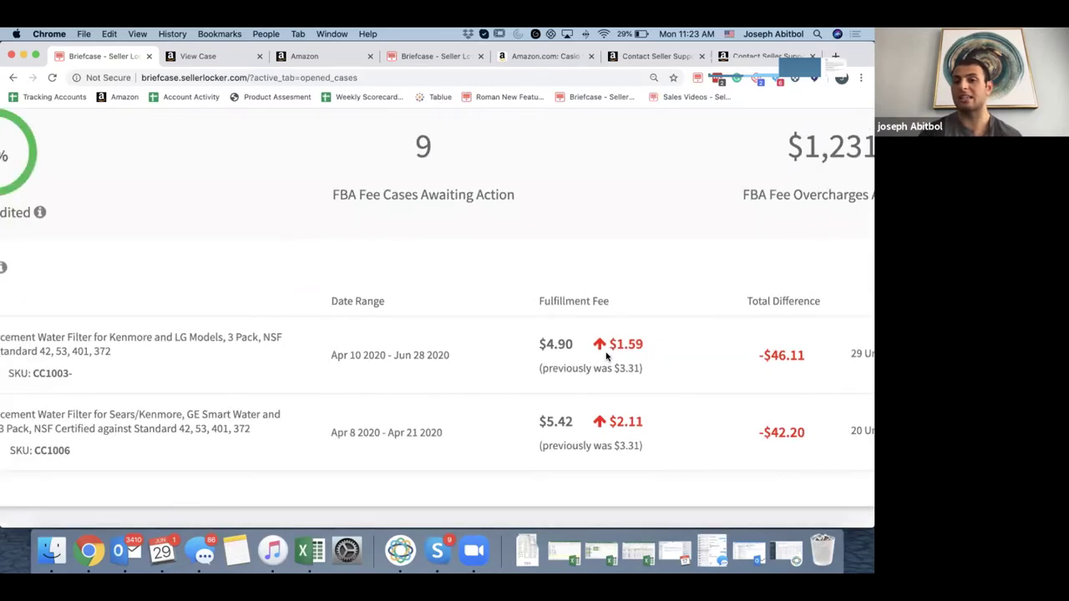
scroll(606, 357, down, 5)
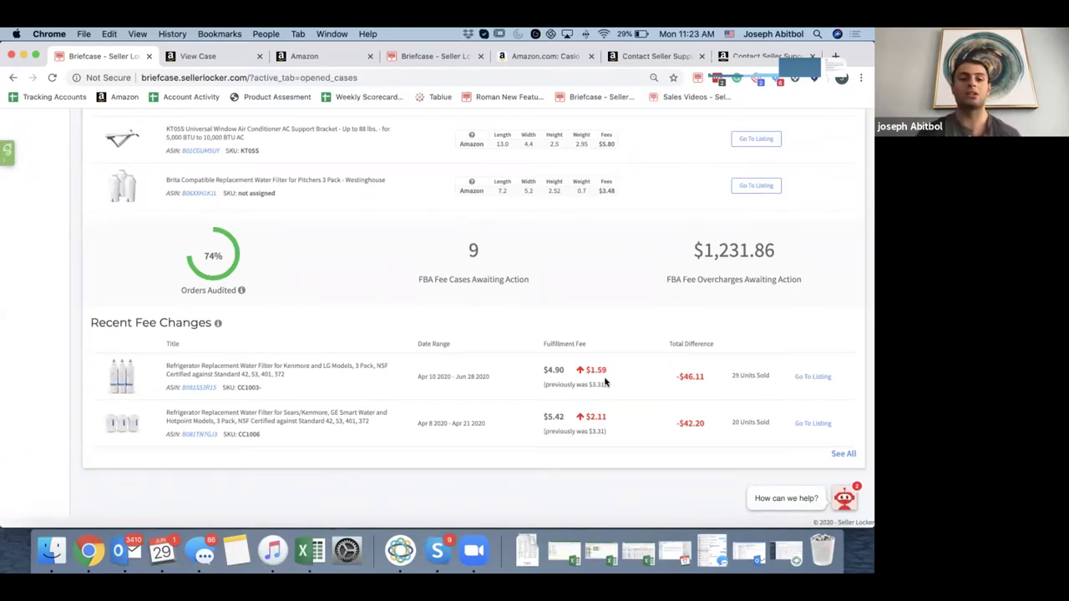
scroll(606, 382, up, 5)
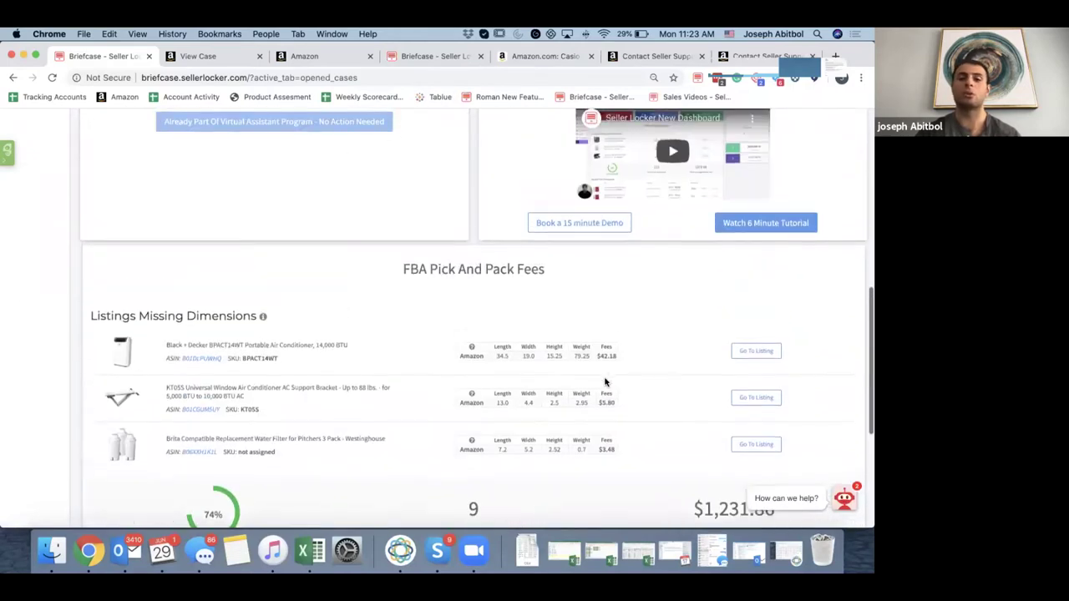
scroll(605, 382, up, 5)
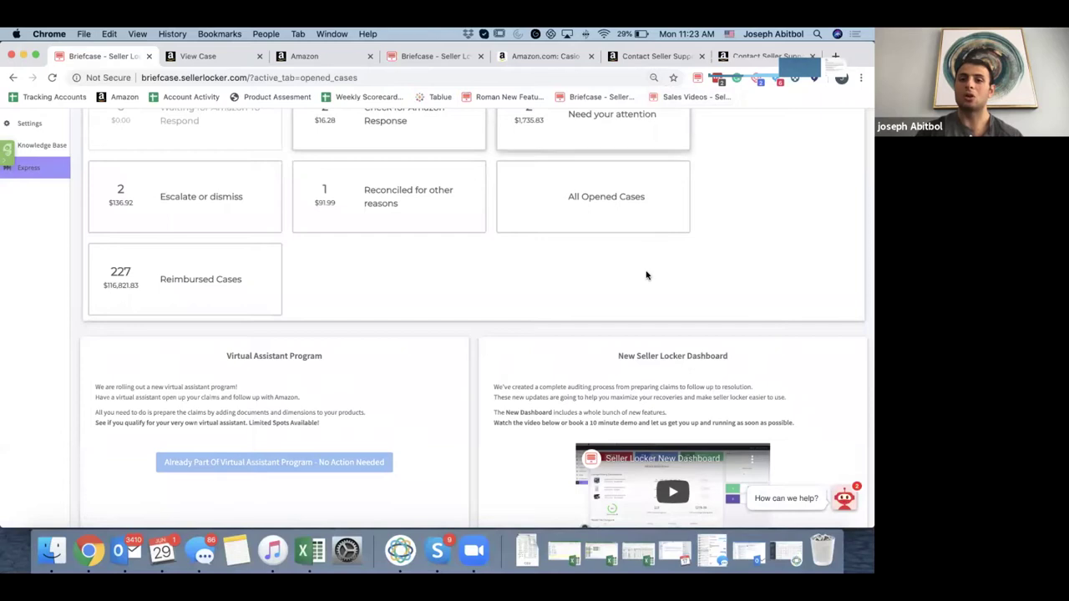
scroll(644, 276, up, 3)
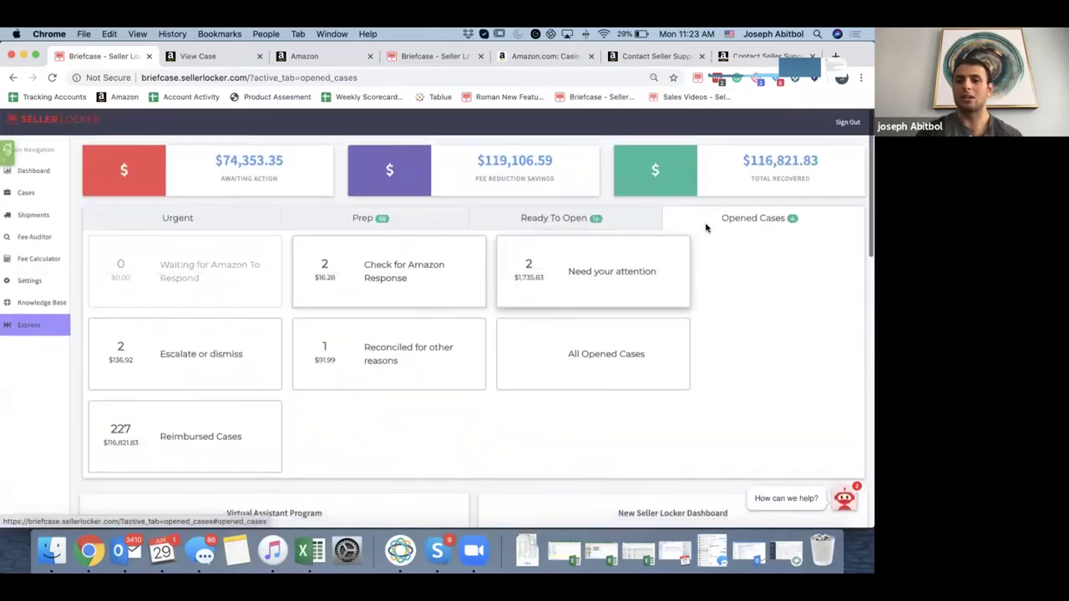
Filter awaiting-action cases to case type FBA Fee and open the CCD100W6 case
click(453, 208)
click(320, 172)
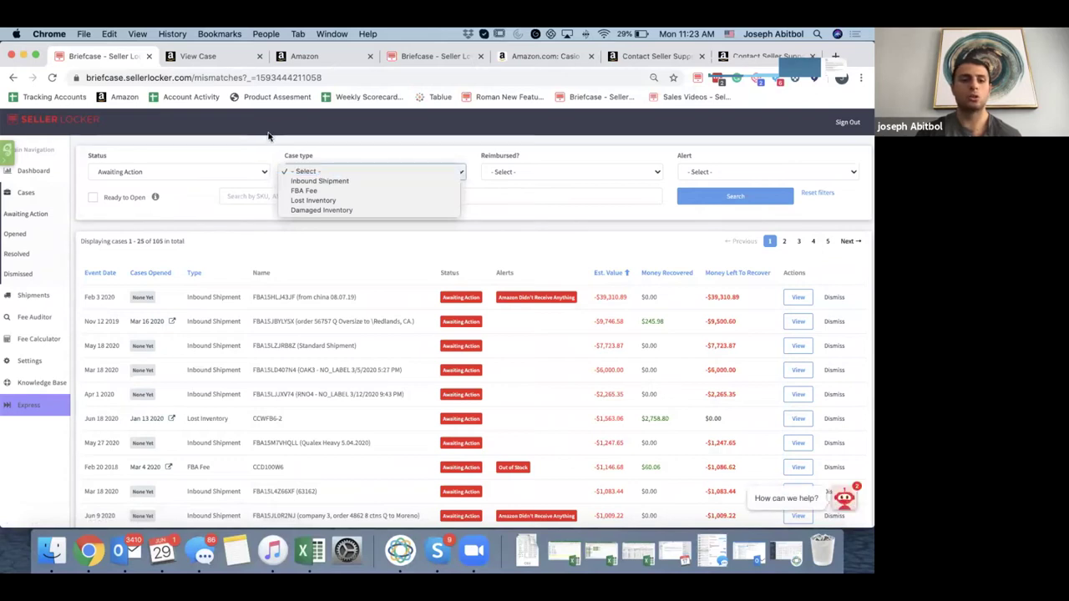
click(239, 172)
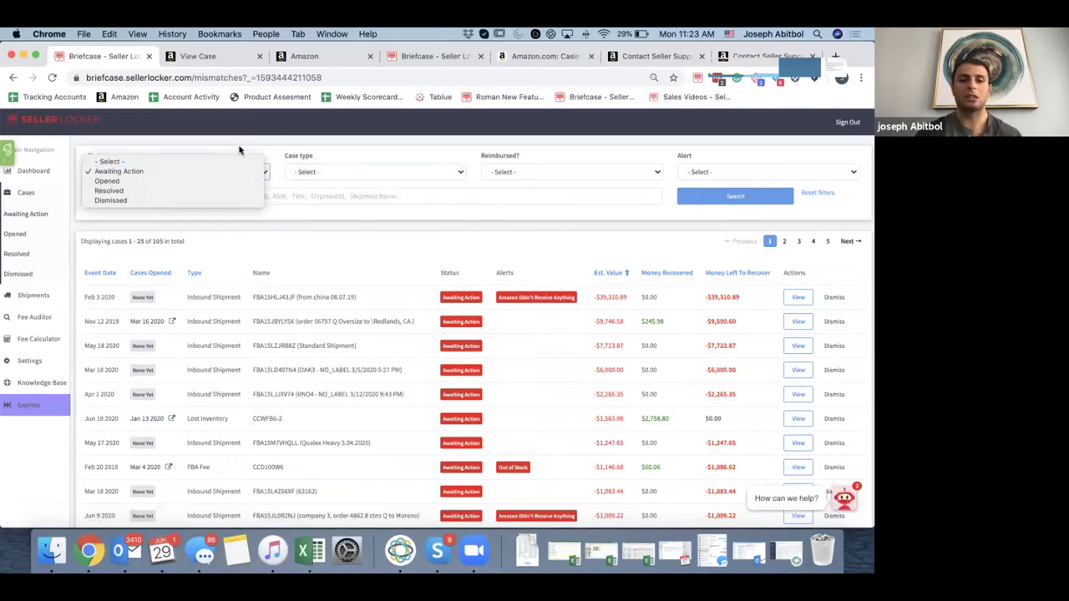
click(341, 171)
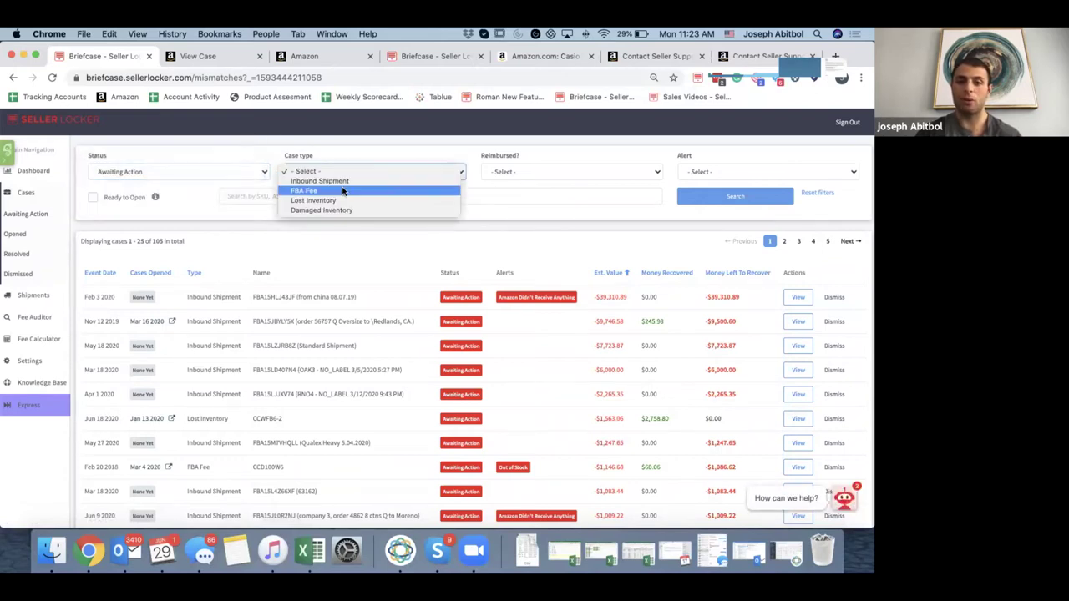
click(305, 191)
click(775, 198)
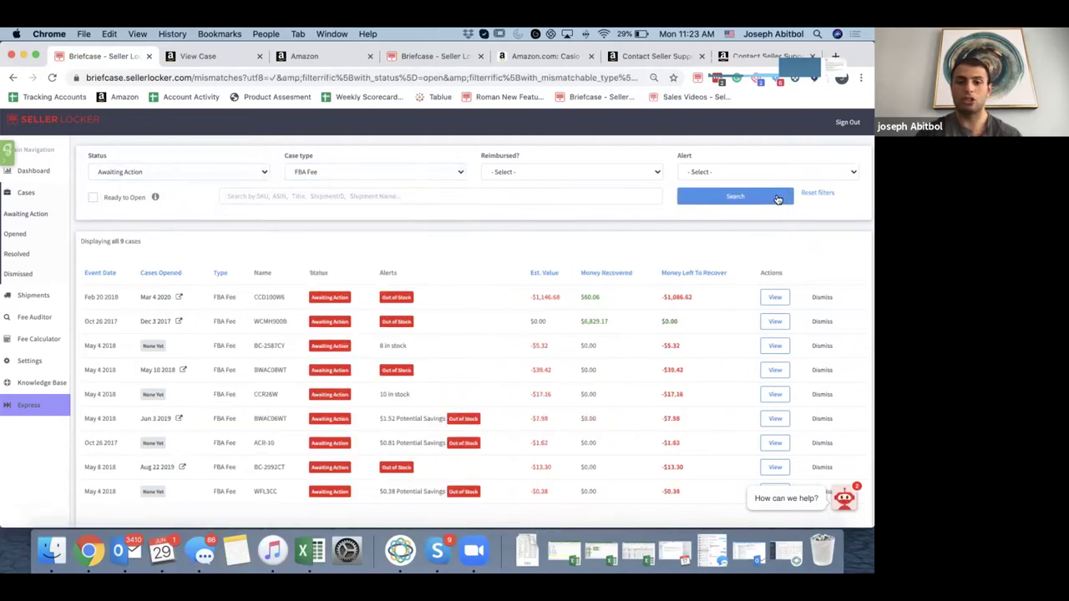
scroll(625, 337, down, 2)
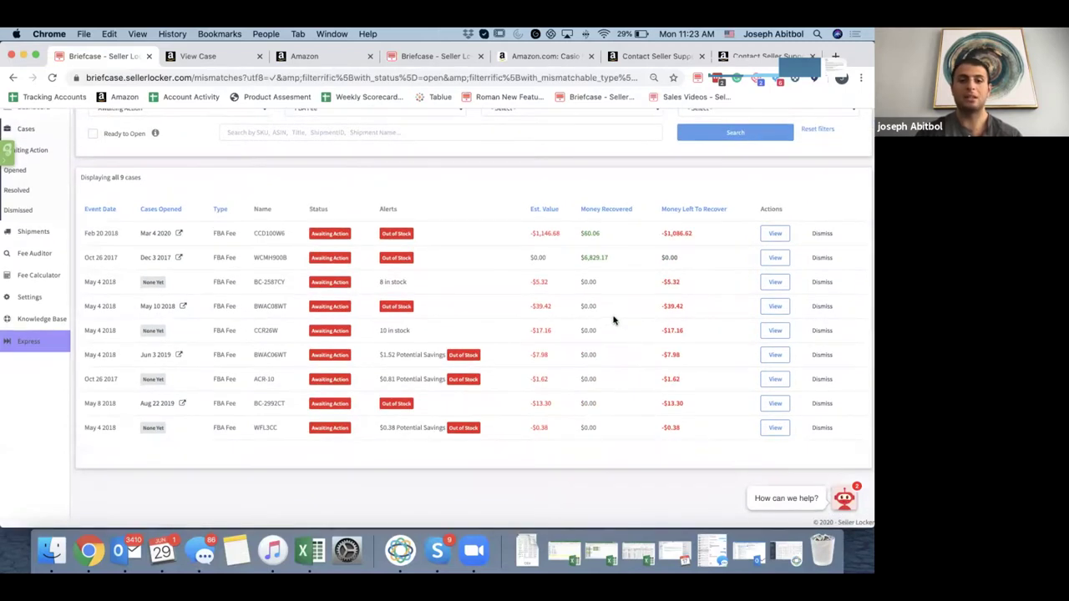
click(779, 233)
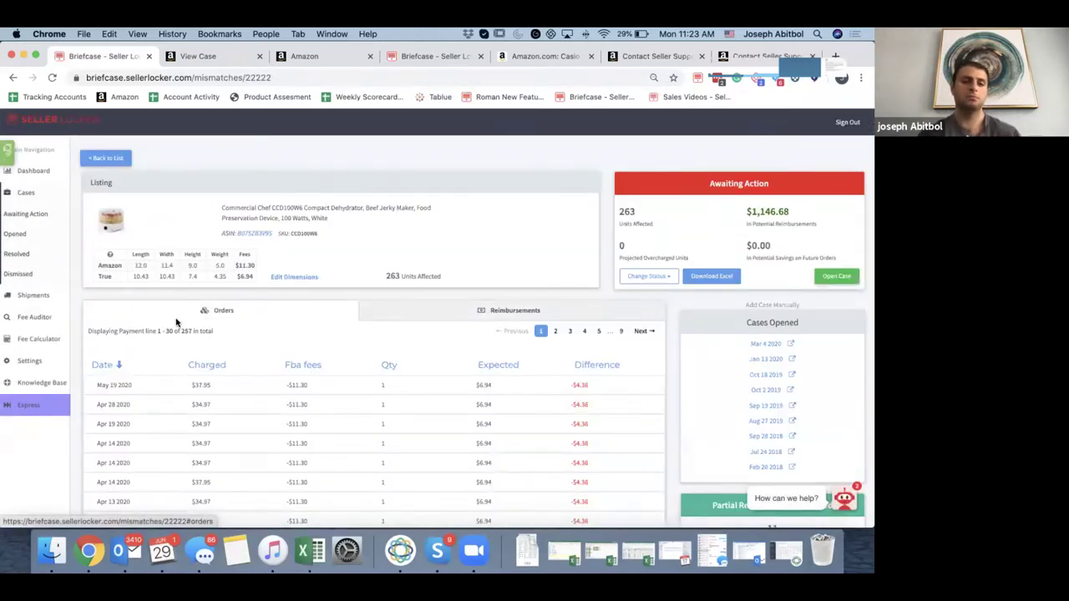
Compare CCD100W6's Amazon and true dimensions and orders table, then start its FBA Fee claim
scroll(166, 319, up, 5)
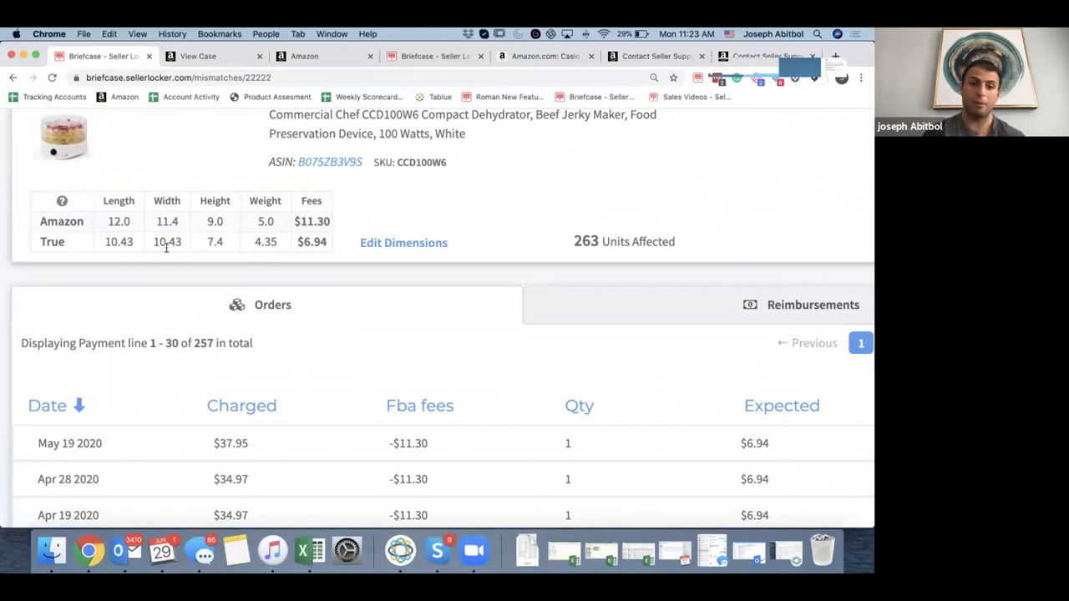
scroll(166, 245, down, 5)
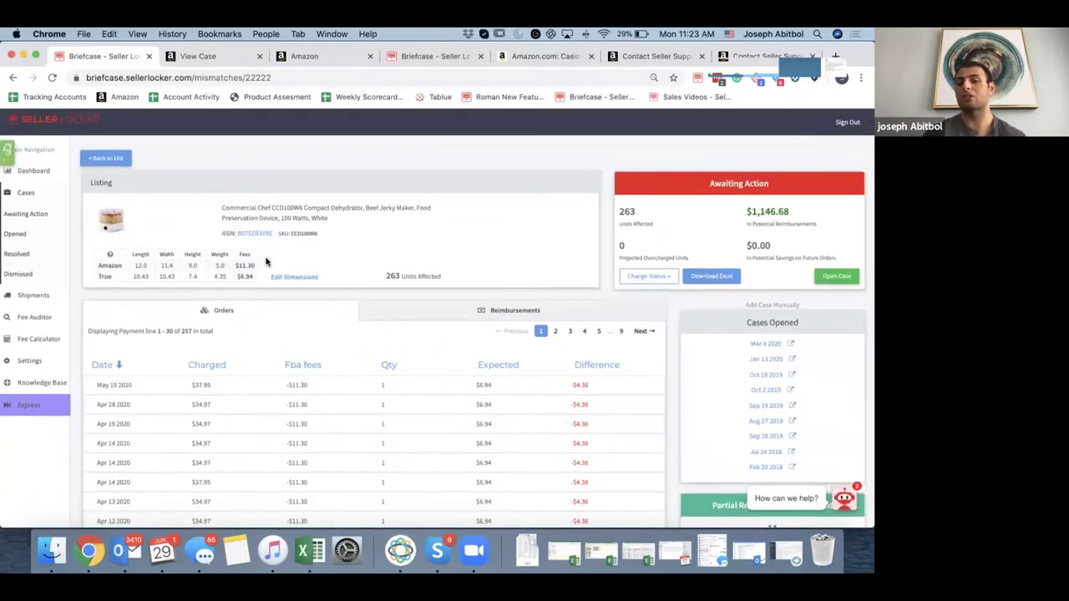
scroll(265, 260, down, 2)
scroll(266, 262, up, 2)
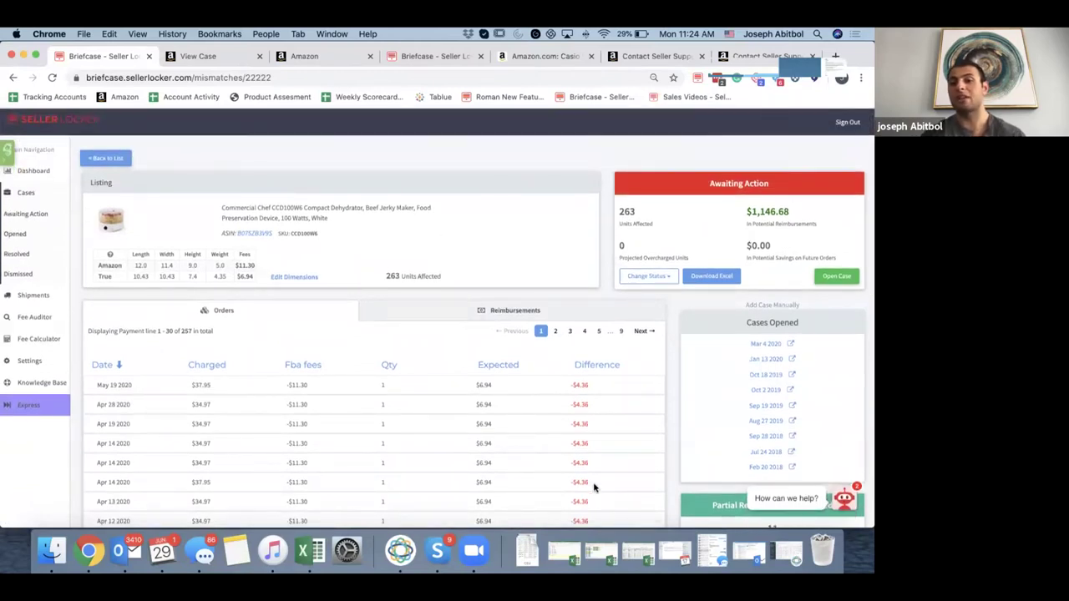
scroll(595, 488, up, 2)
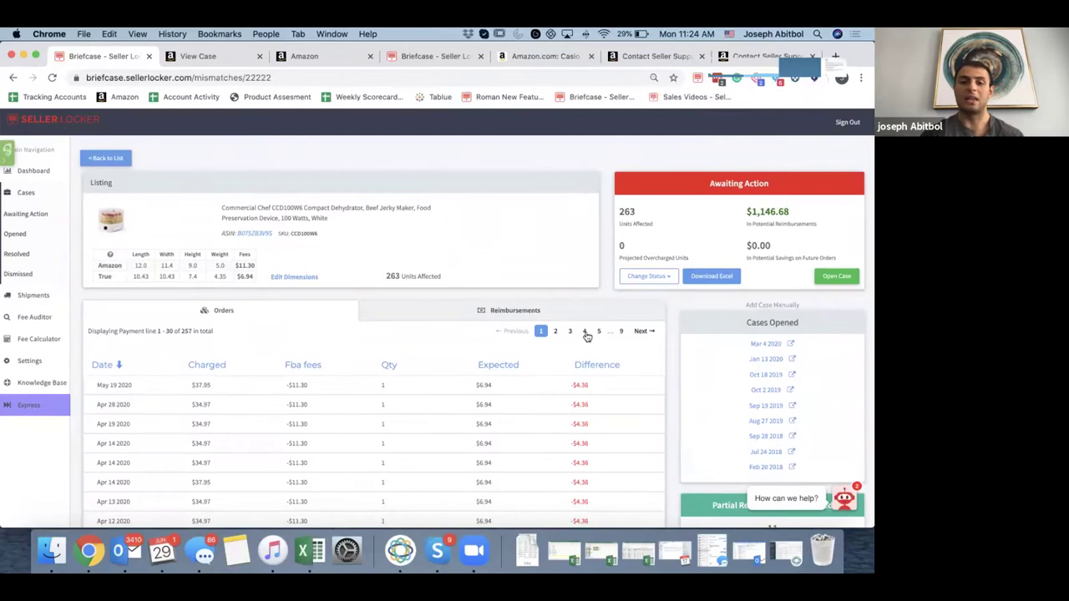
scroll(496, 404, down, 3)
scroll(496, 404, up, 3)
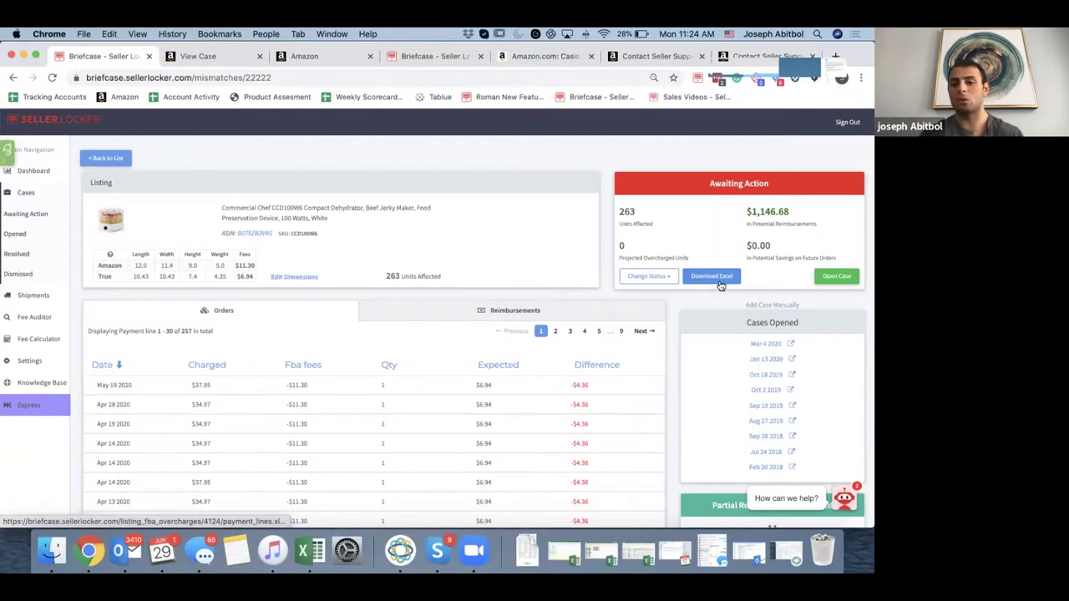
click(853, 276)
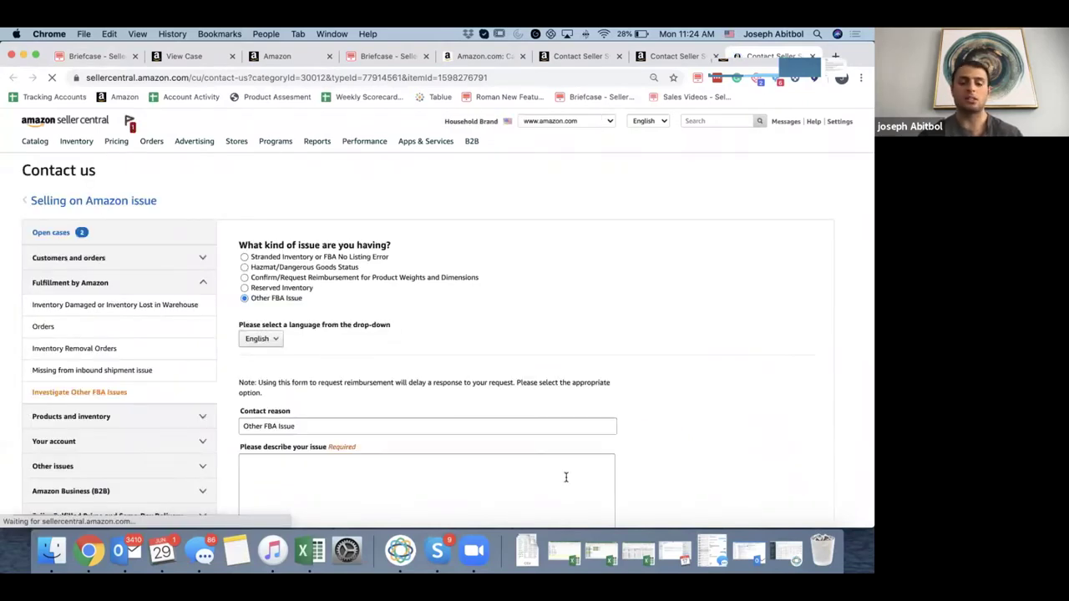
Look over the prefilled Other FBA Issue fulfillment-fee claim for CCD100W6, including its description
scroll(504, 337, down, 1)
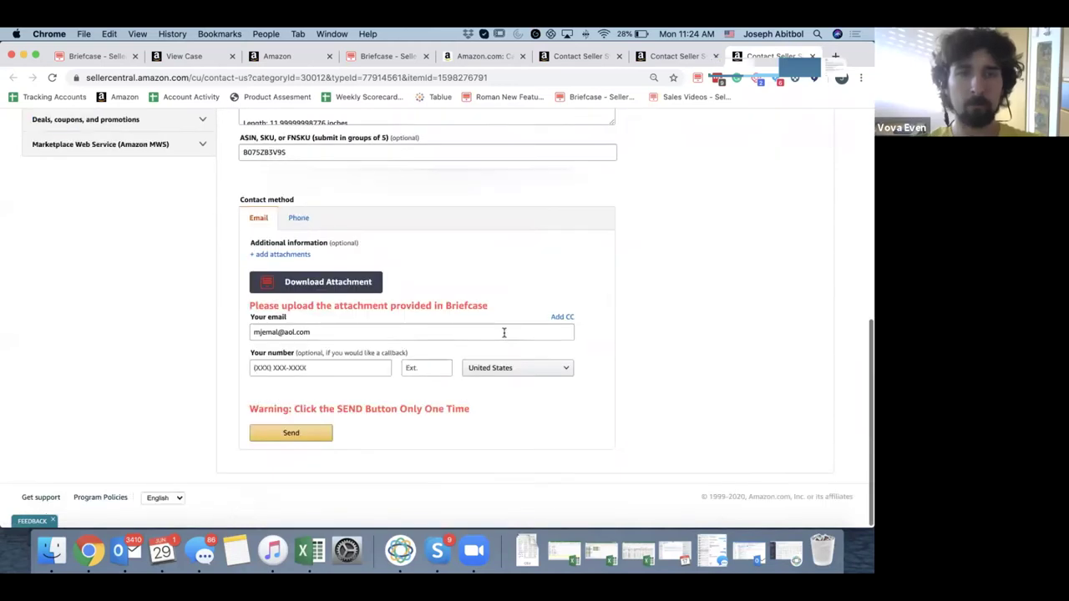
scroll(480, 402, down, 10)
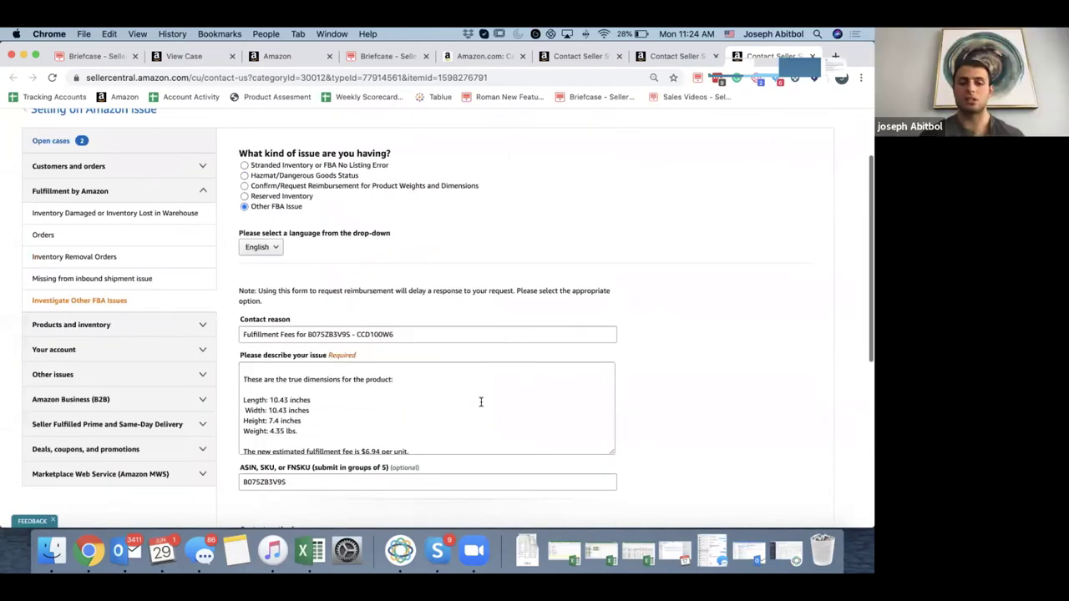
scroll(480, 402, down, 2)
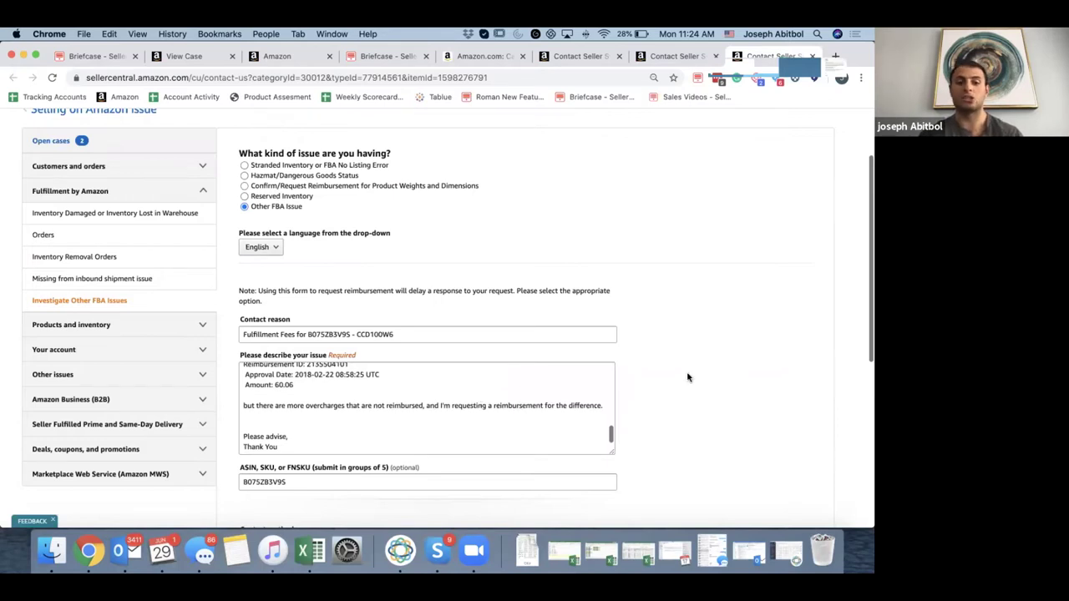
scroll(699, 376, up, 3)
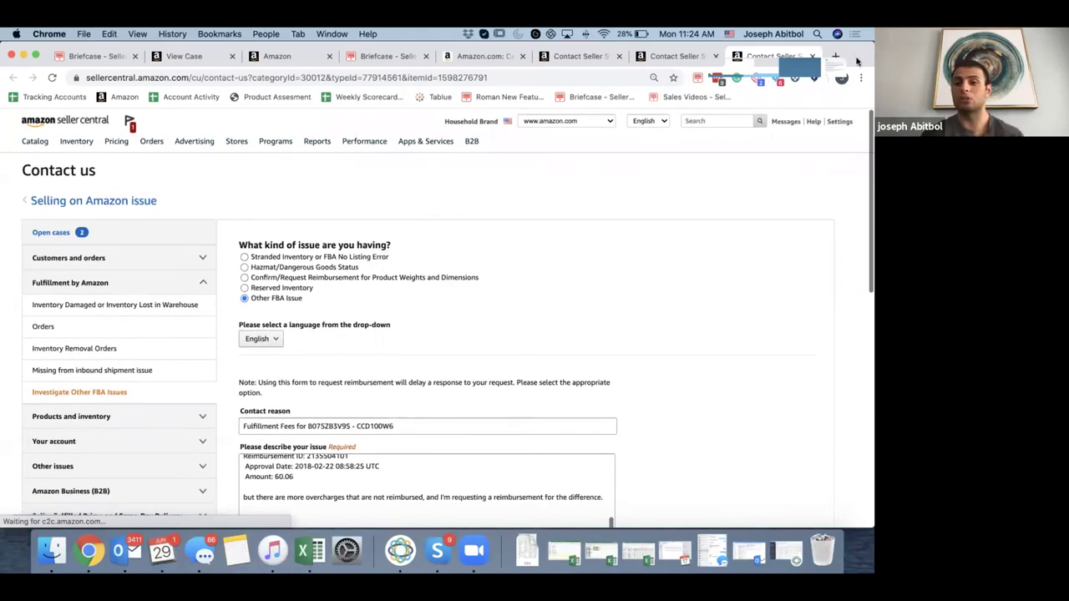
drag(856, 57, 852, 128)
Bring up the Amazon.com listing for the Casio MTP-V005GL-1B watch at $22.92
click(386, 128)
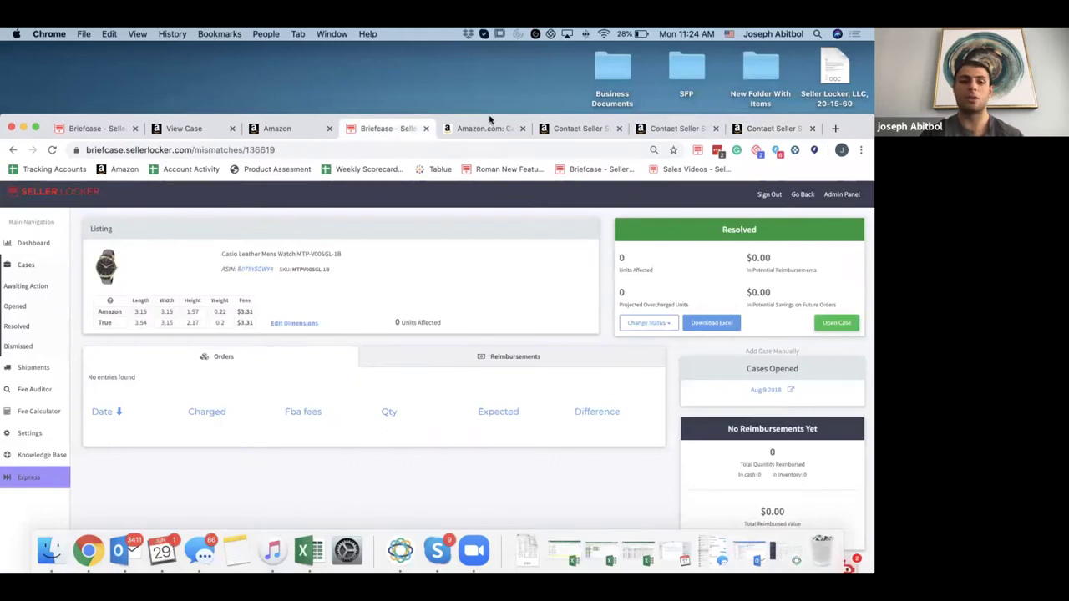
click(119, 129)
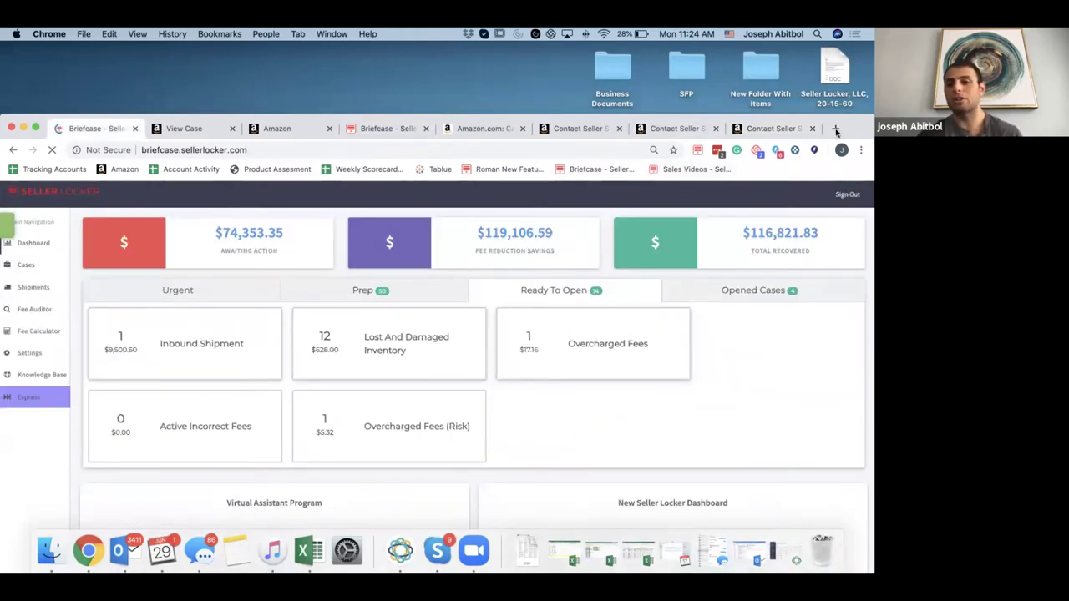
drag(865, 132, 865, 40)
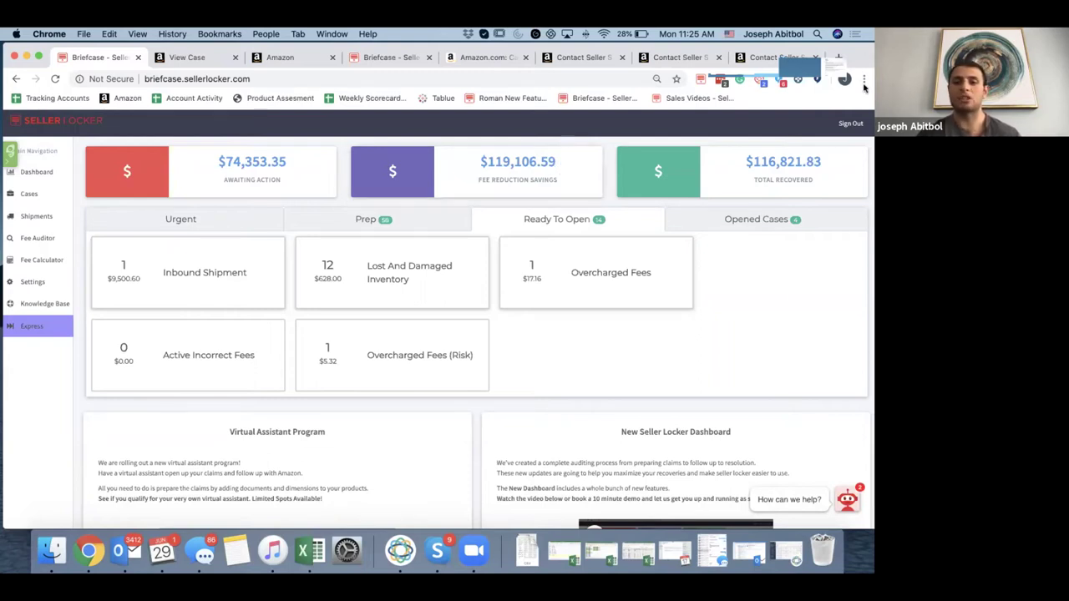
drag(493, 58, 493, 93)
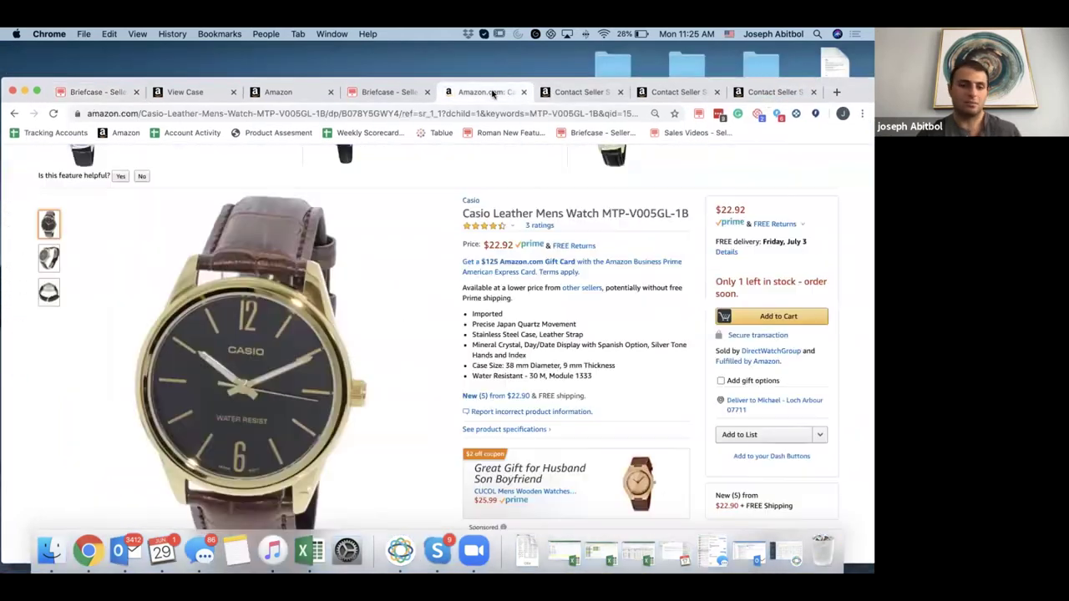
Zoom the Casio watch listing to 90%, then return to the watch's resolved Seller Locker case
double_click(867, 86)
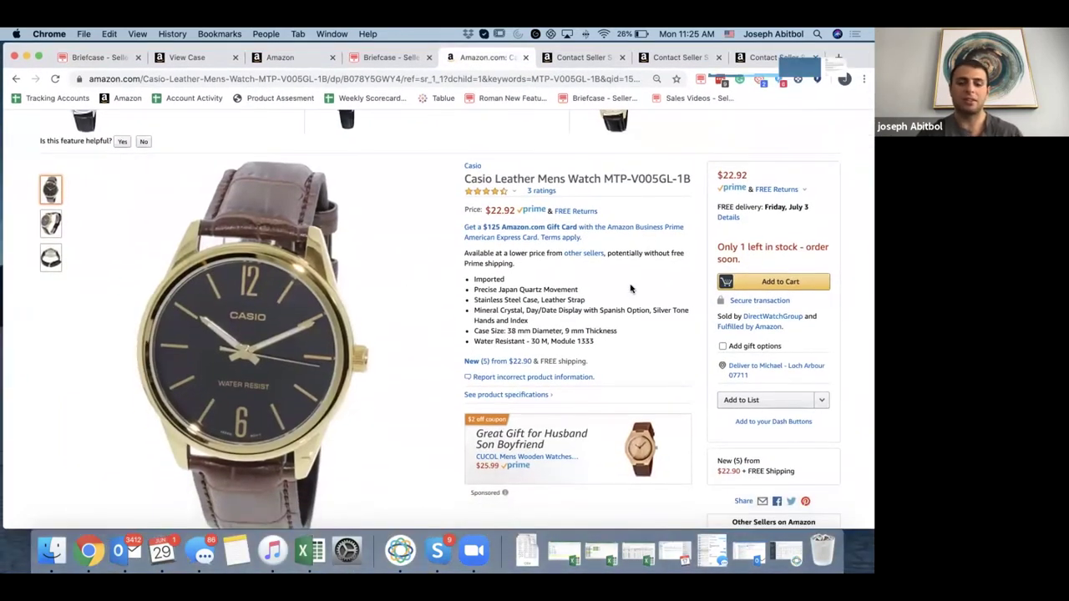
key(super+minus)
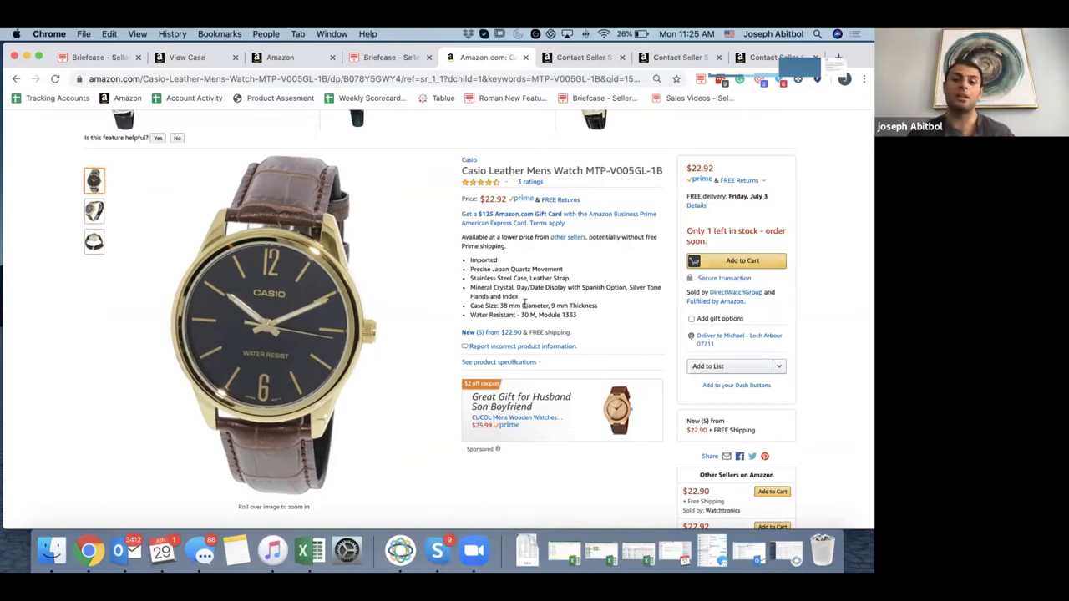
drag(869, 63, 867, 105)
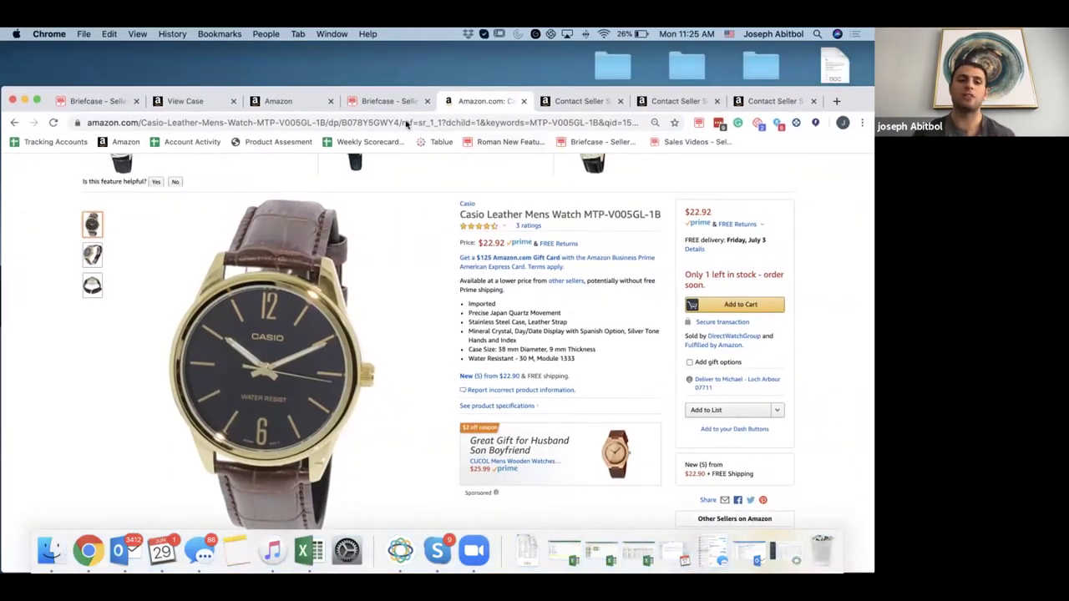
click(389, 102)
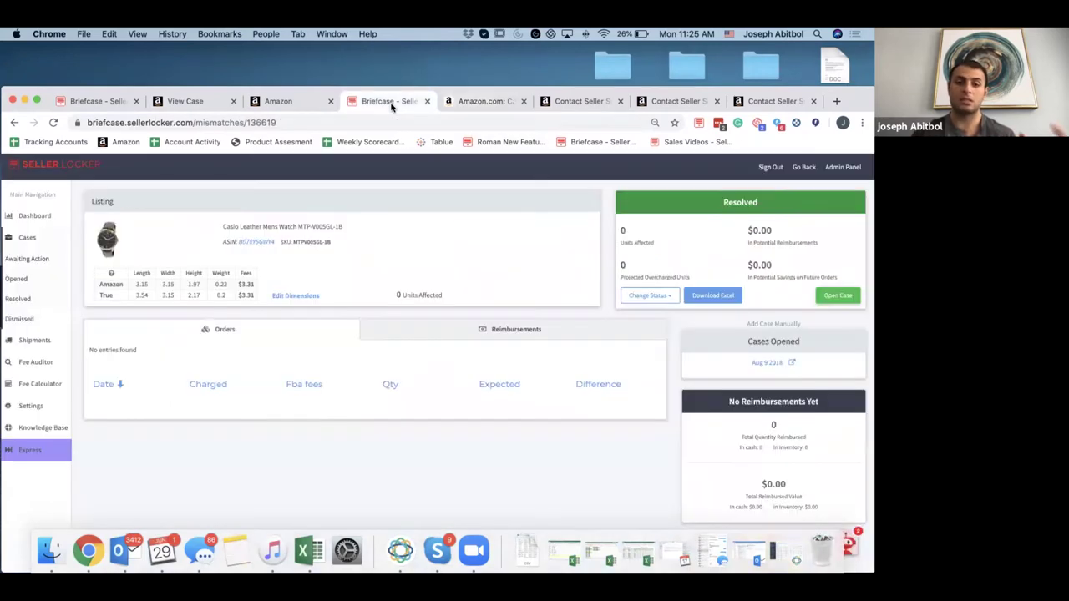
Return to the dashboard listing 12 lost/damaged, 1 inbound shipment and 1 overcharged fee claim
click(65, 170)
drag(867, 101, 867, 58)
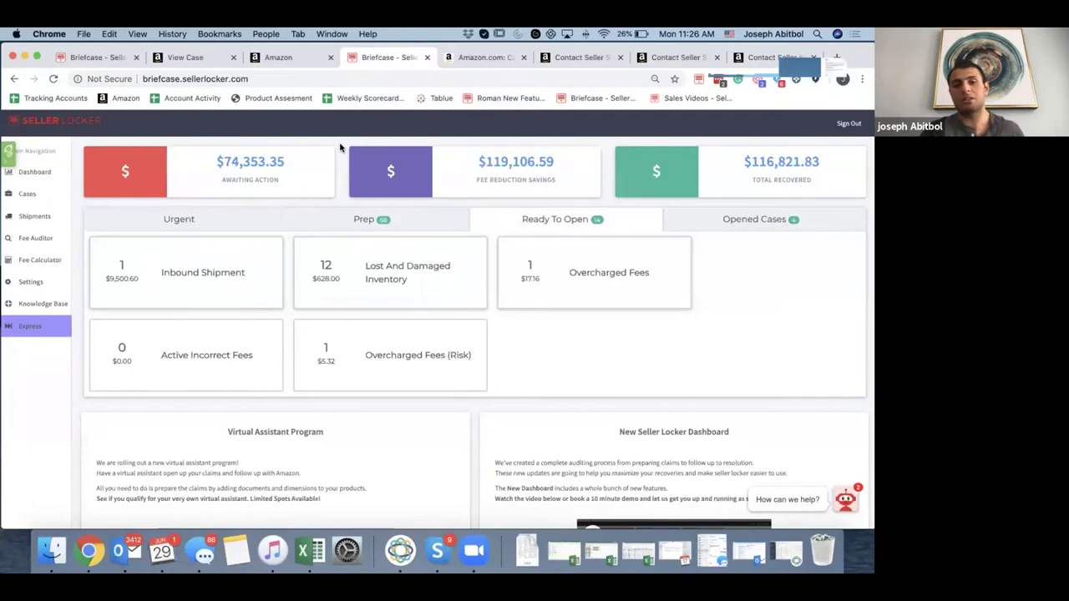
click(403, 217)
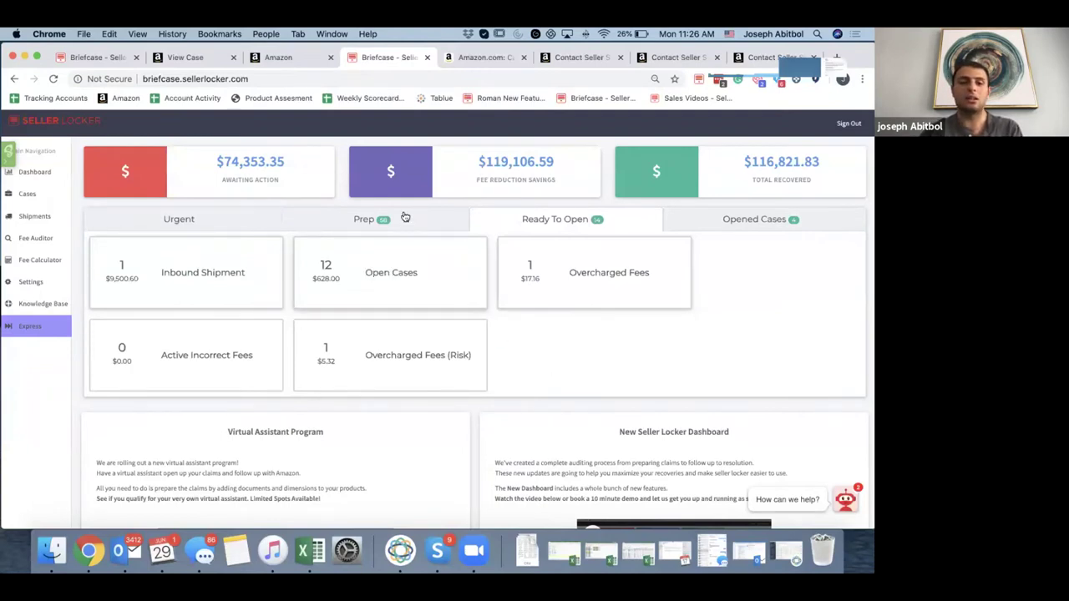
click(378, 363)
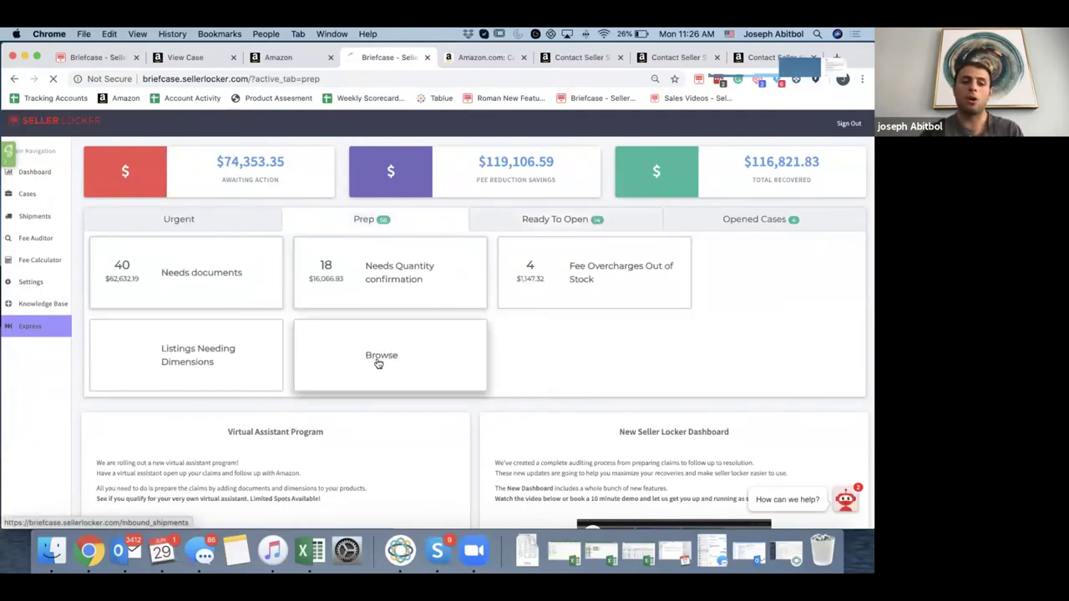
scroll(377, 359, down, 3)
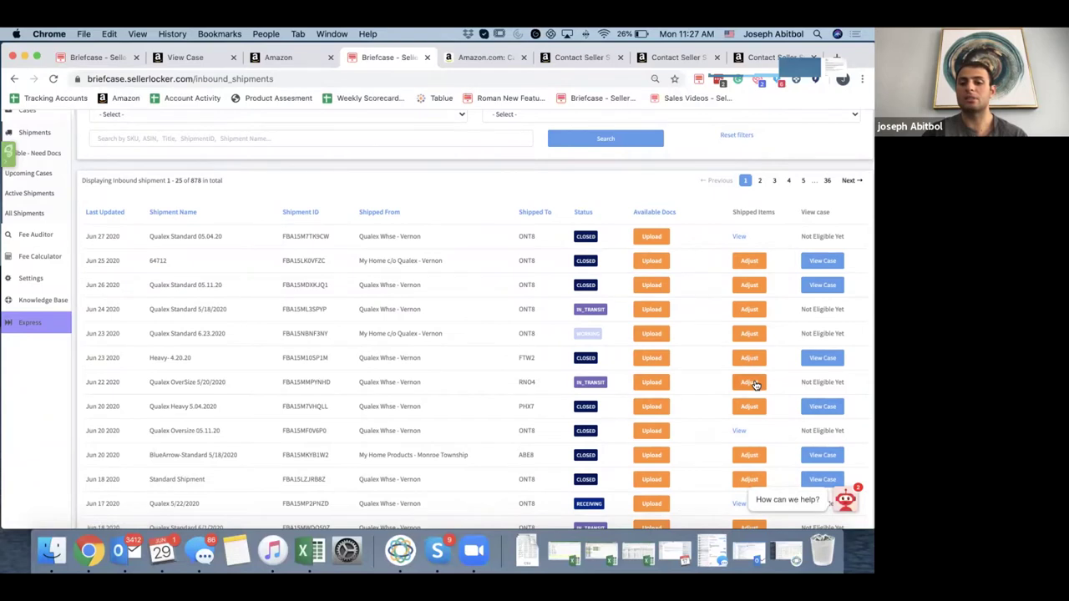
click(749, 382)
scroll(499, 296, down, 3)
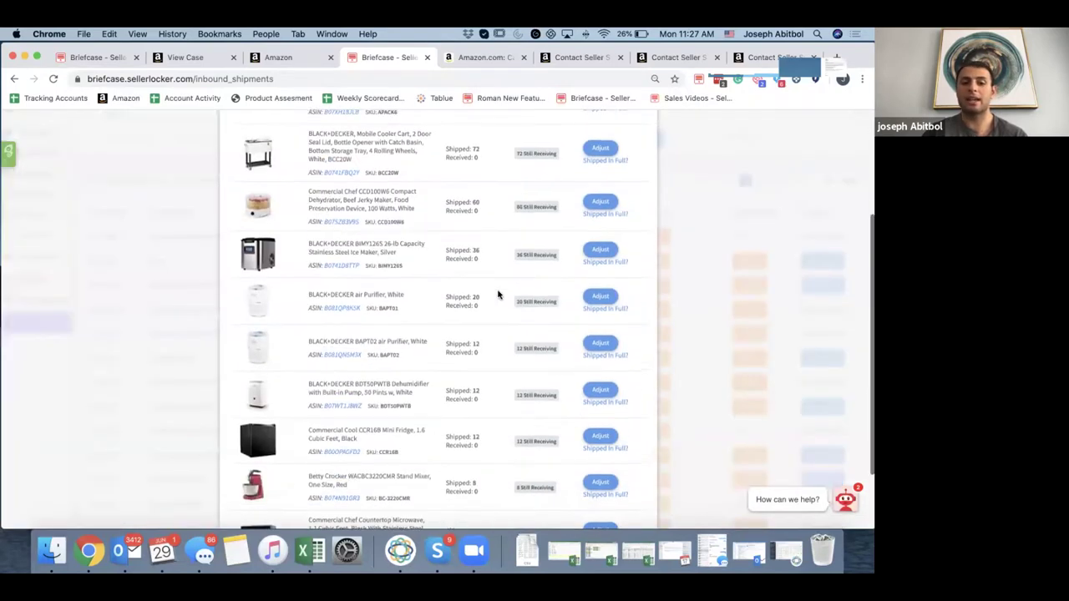
scroll(499, 295, up, 3)
click(645, 138)
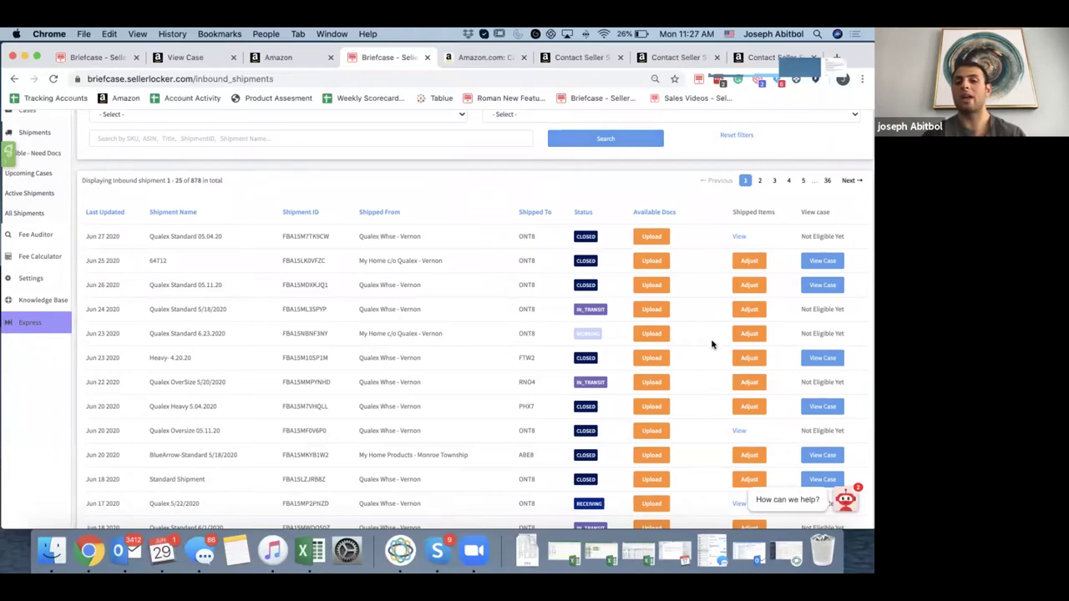
scroll(712, 344, down, 2)
scroll(712, 345, up, 4)
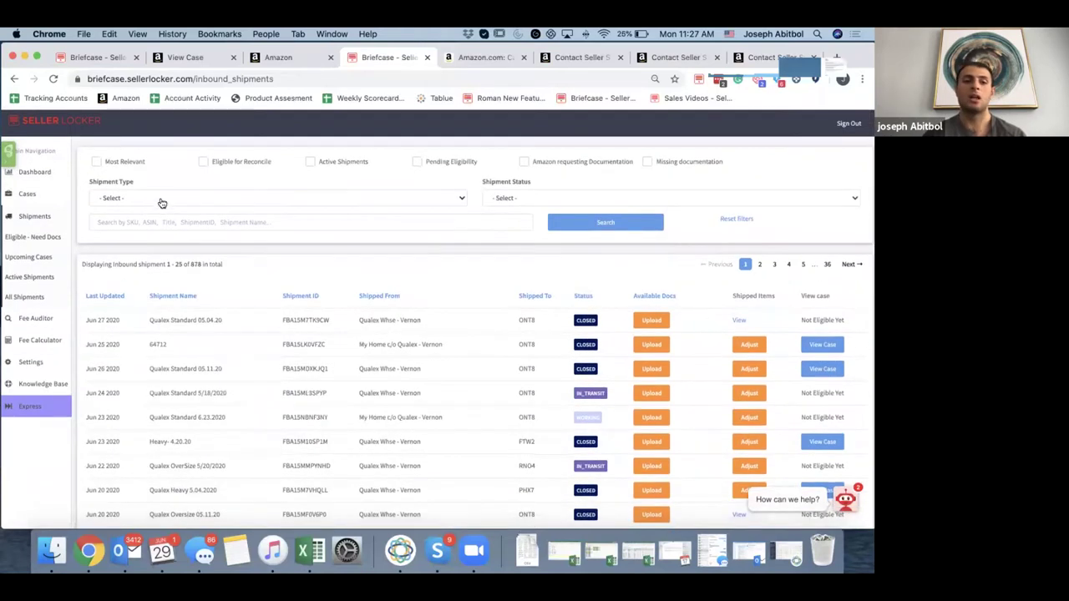
click(92, 137)
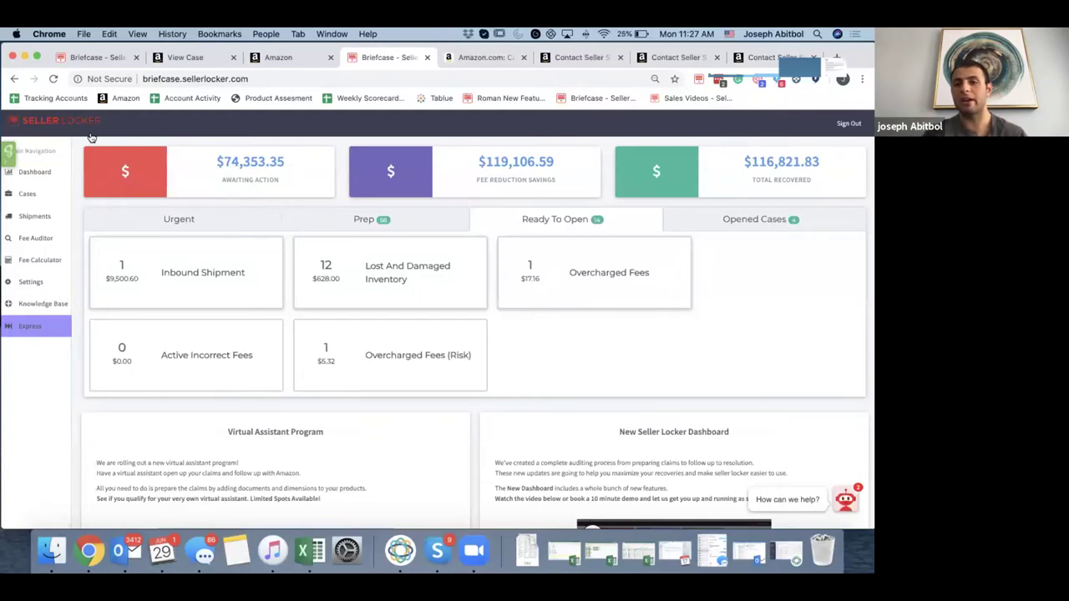
Open a Seller Central case for the $9,500.60 inbound shipment claim FBA15JBYLY5X
click(150, 250)
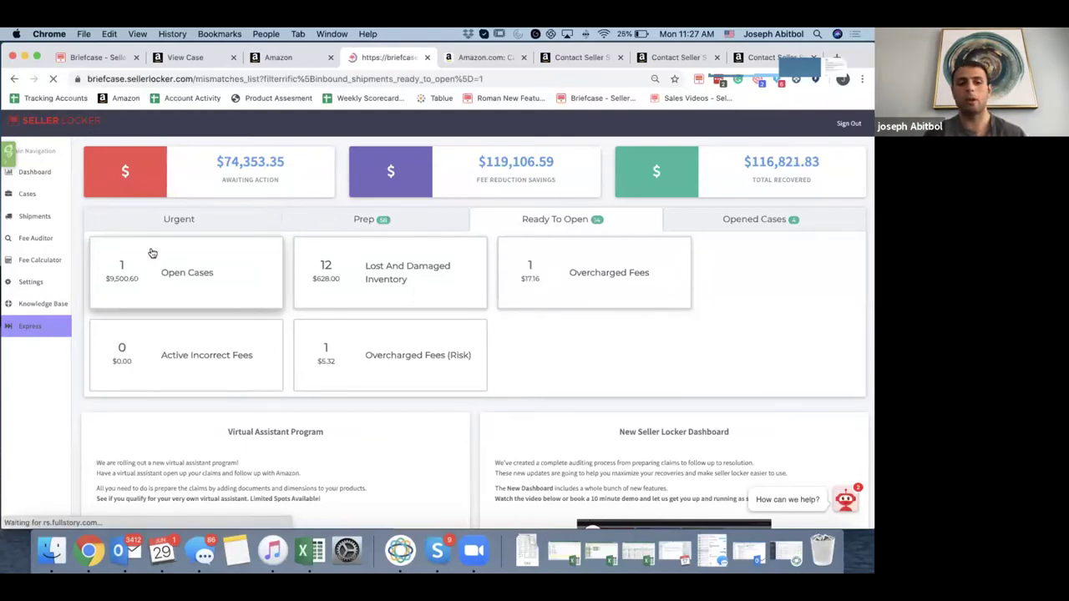
click(721, 300)
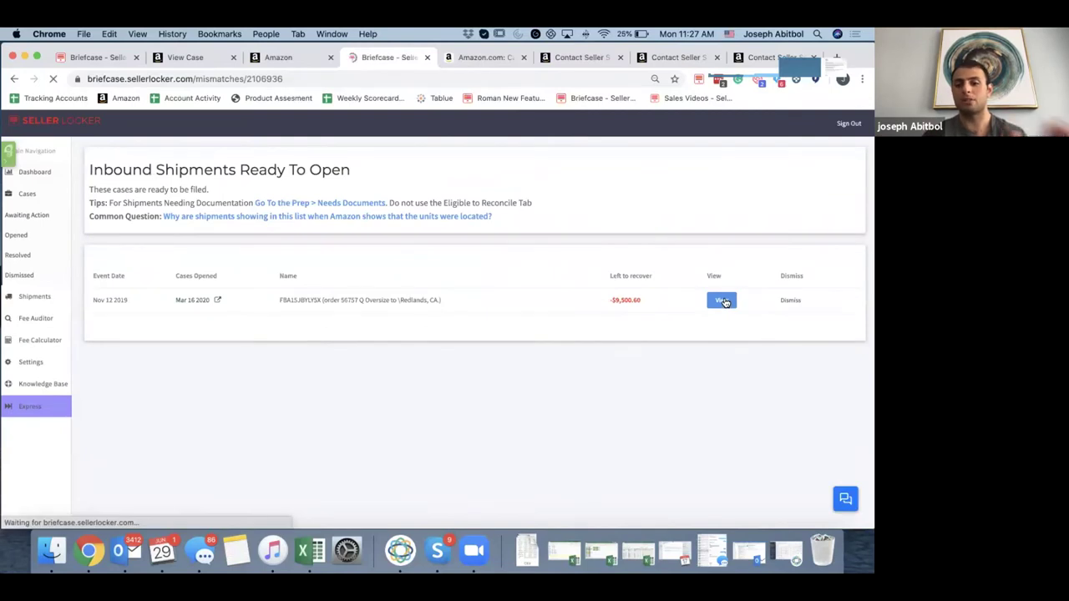
click(840, 277)
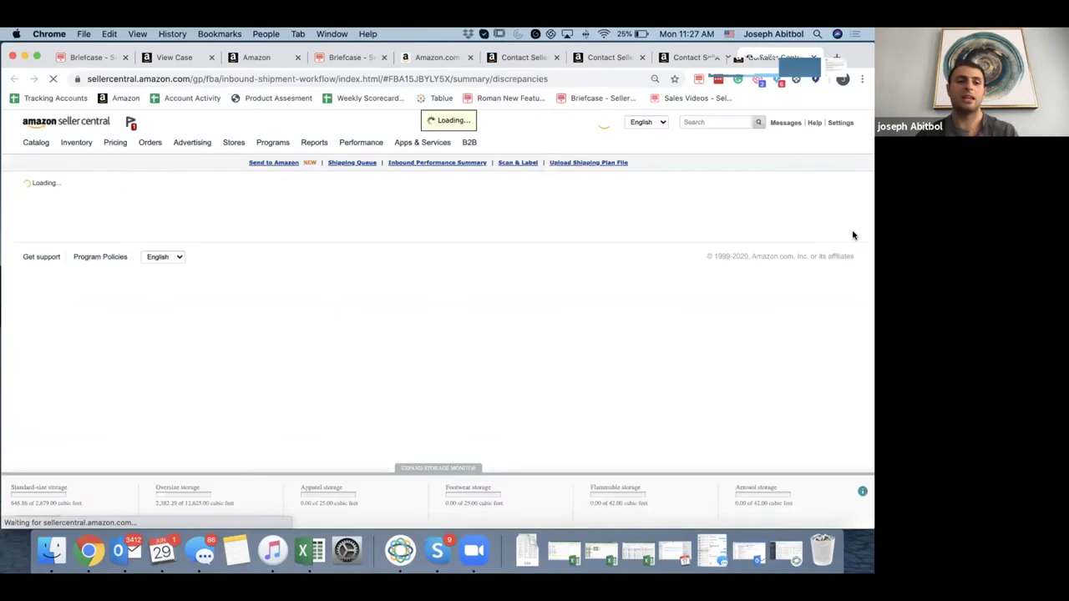
Review the reconcile form's attached bill of lading files, then return to Seller Locker
scroll(431, 360, down, 5)
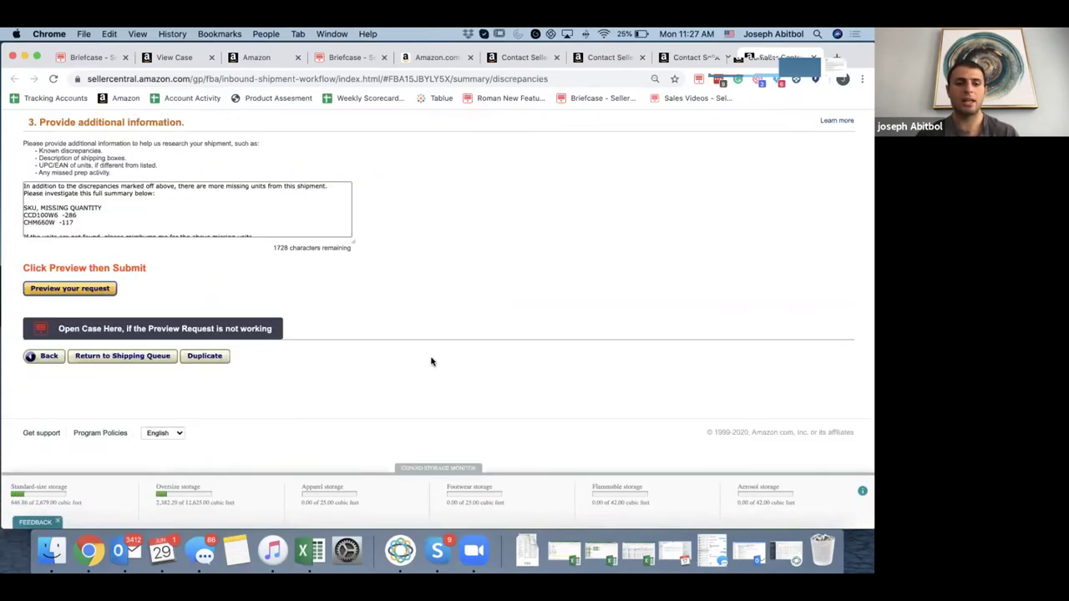
scroll(432, 360, up, 3)
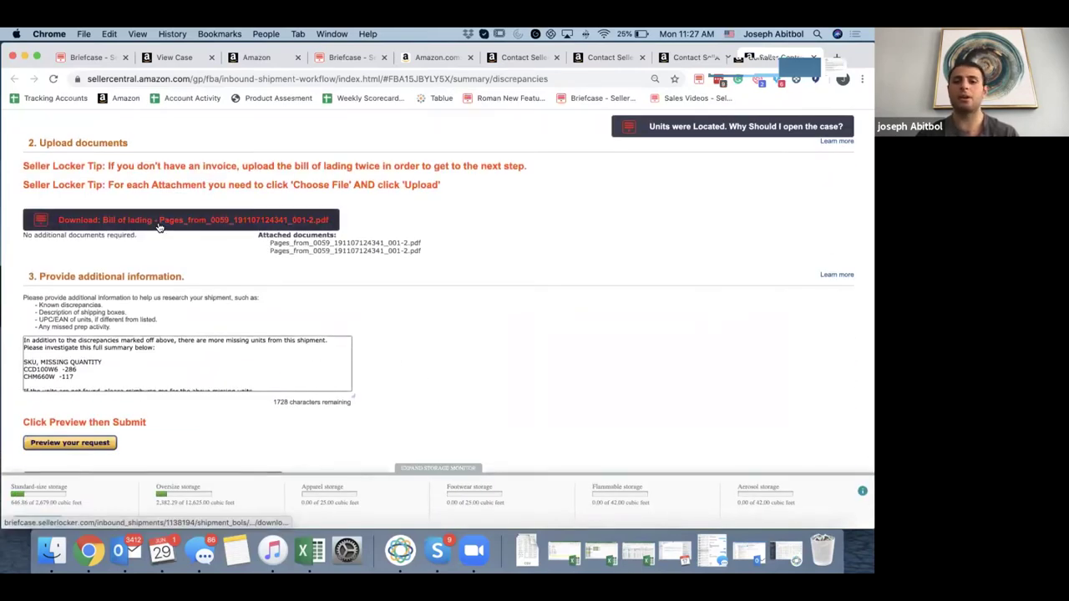
drag(275, 244, 419, 265)
click(420, 266)
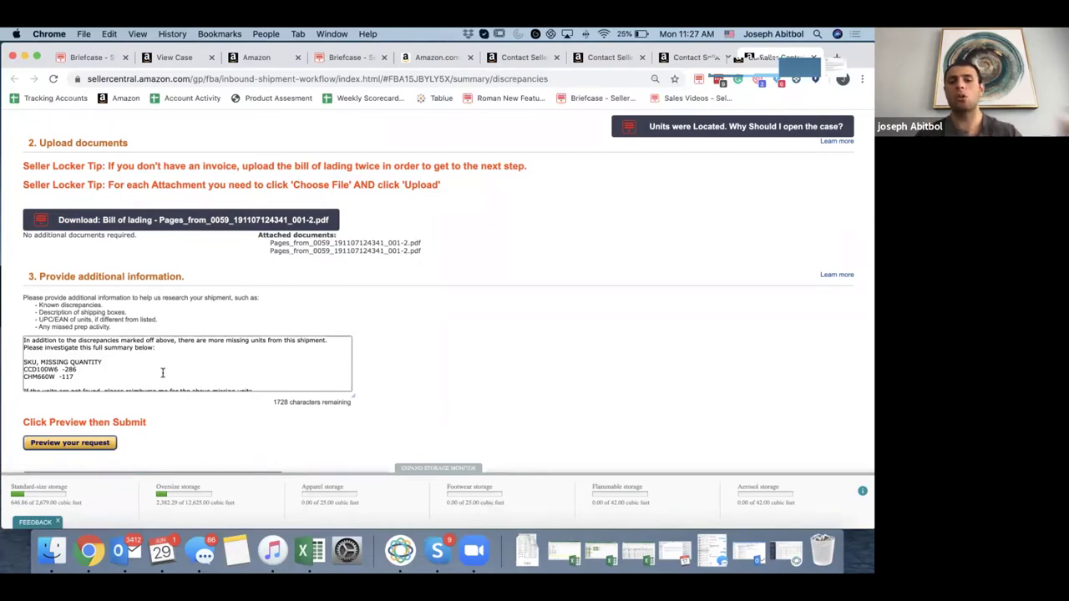
scroll(163, 376, up, 5)
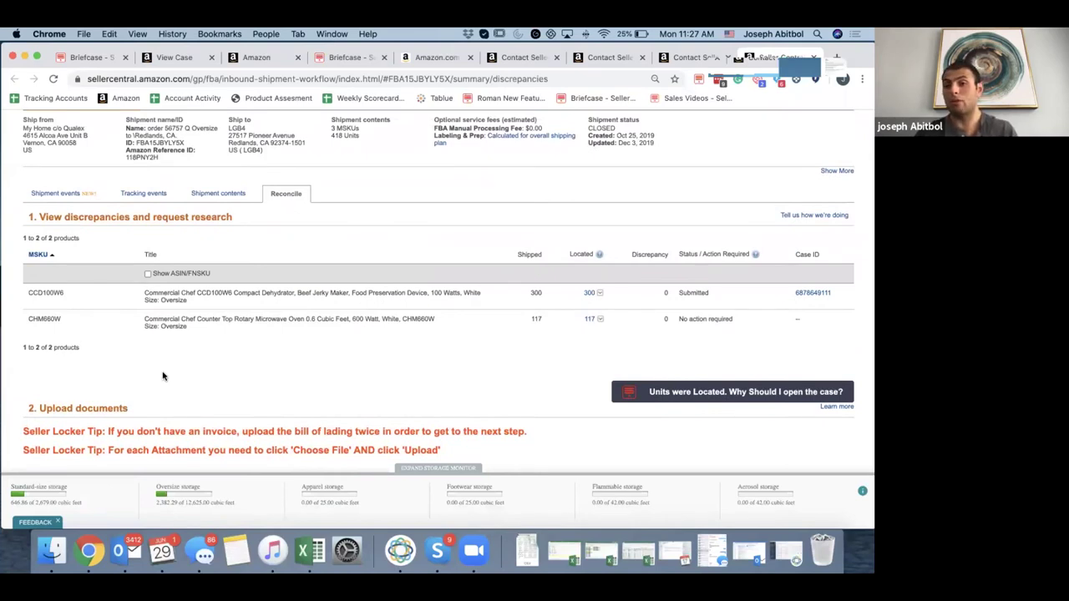
click(70, 59)
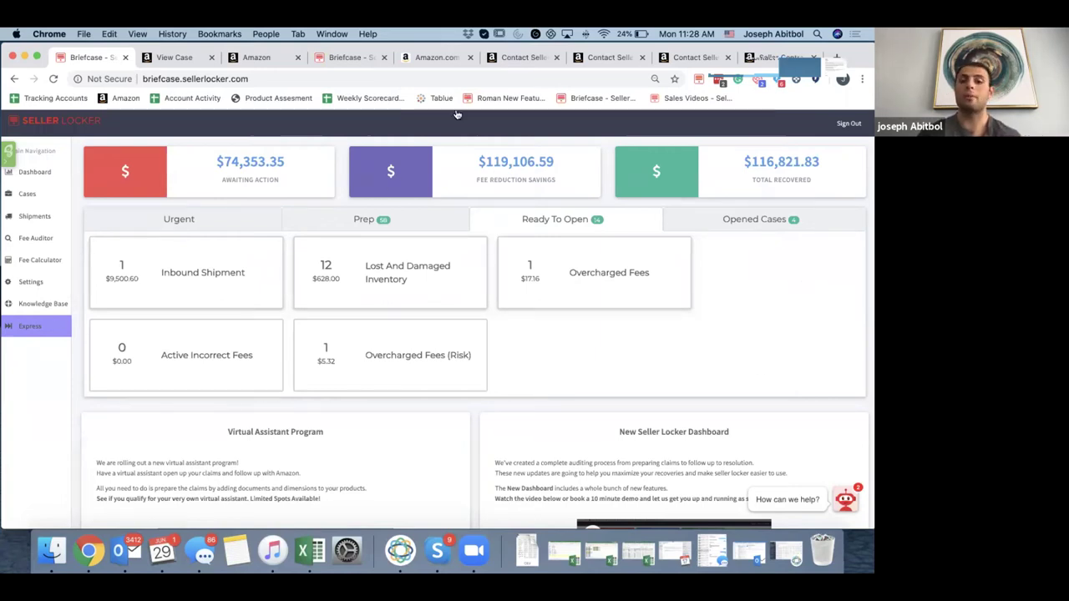
View Opened Cases, then Prep: 40 needing documents, 18 quantity confirmations, 4 fee overcharges
click(778, 225)
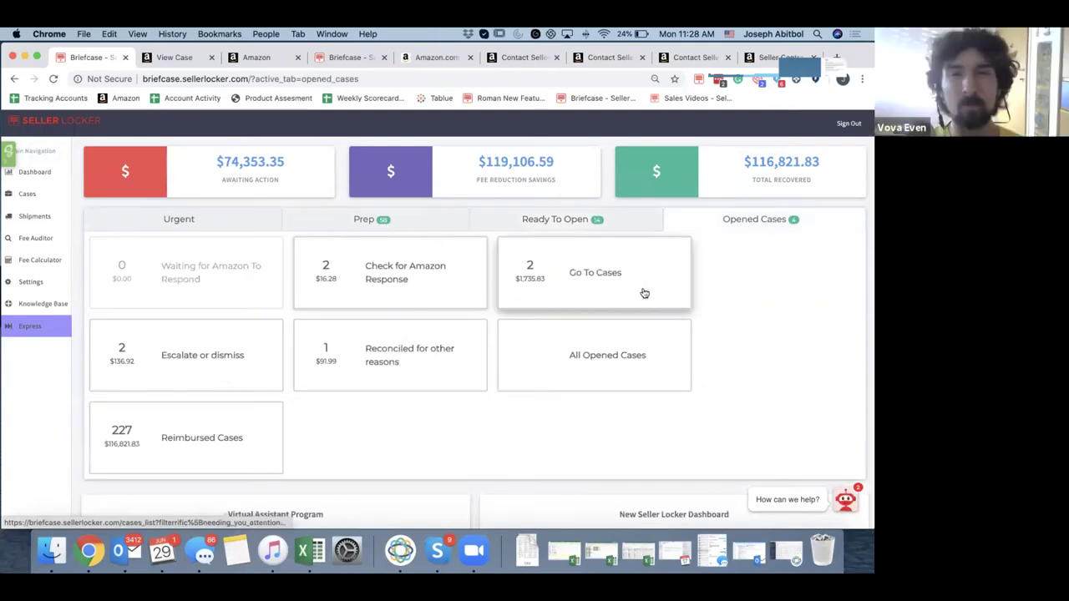
click(393, 233)
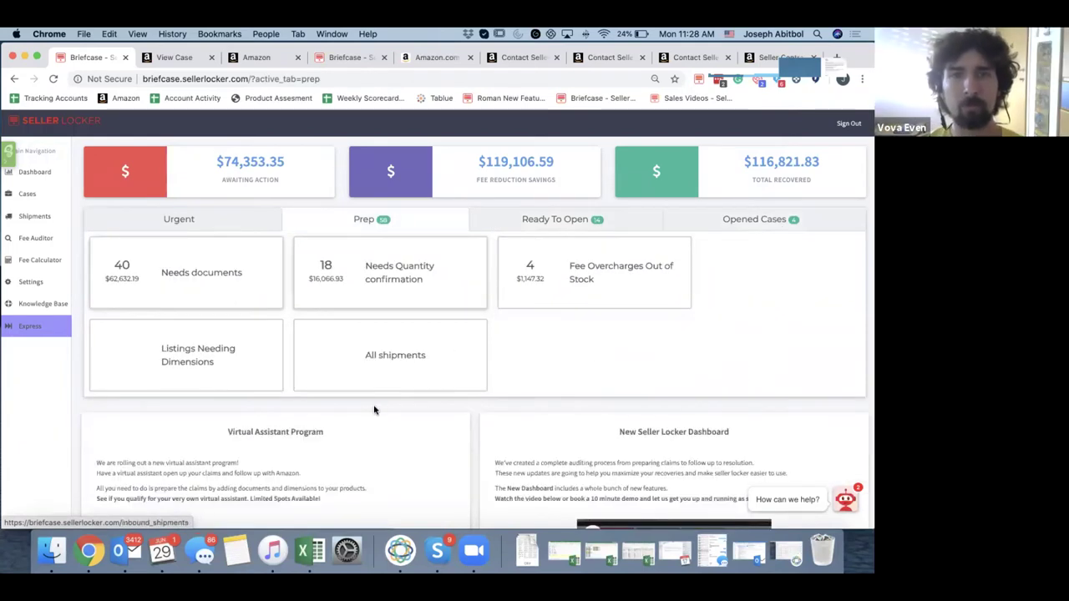
scroll(372, 410, down, 4)
scroll(374, 409, up, 4)
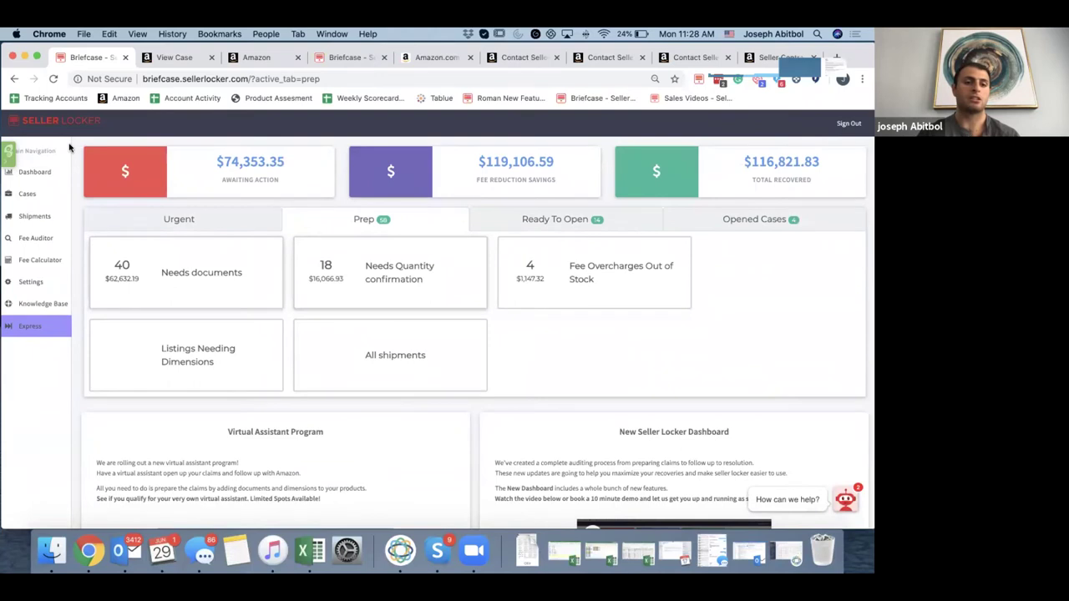